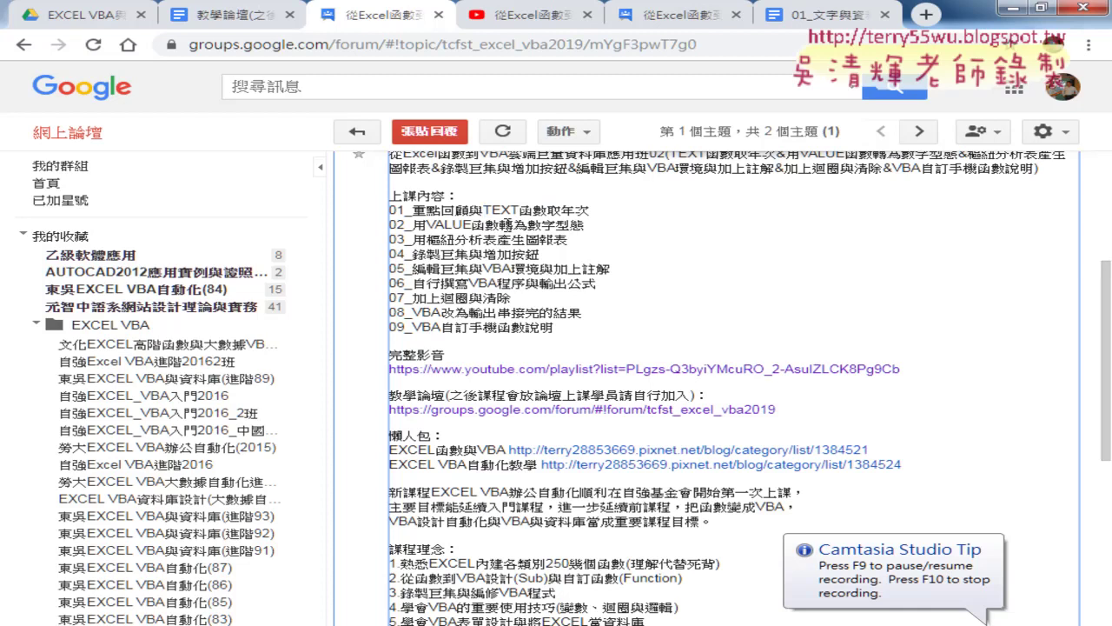
Highlight 'TEXT函數' in the course post's lesson list, then return to the Excel workbook.
drag(483, 210, 551, 211)
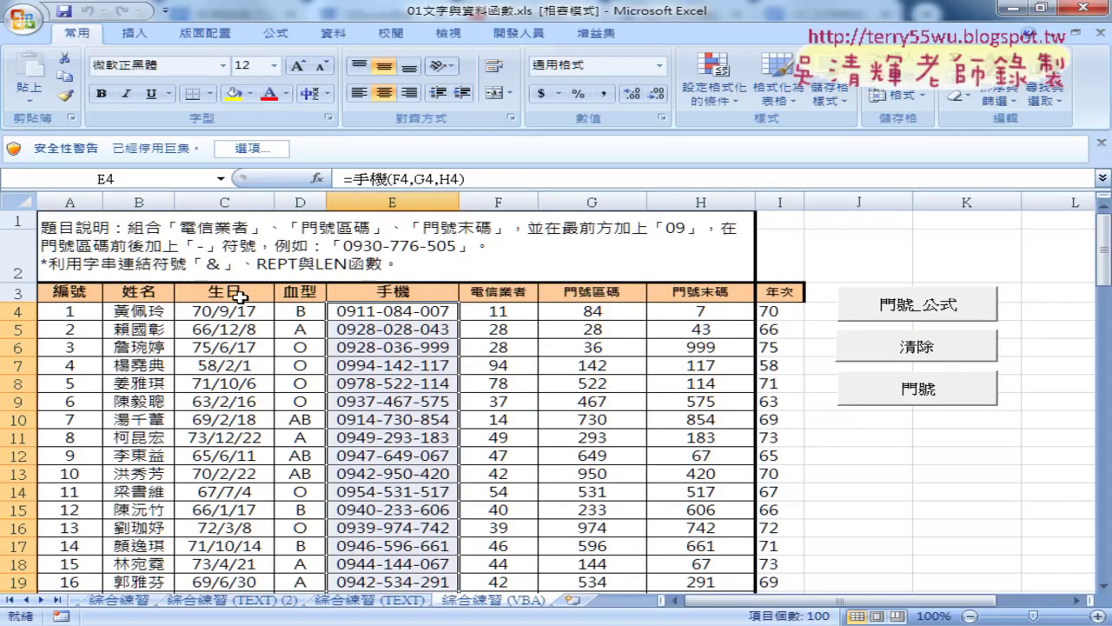
Check the birth date in C4 and the year formula in I4.
click(233, 200)
click(200, 311)
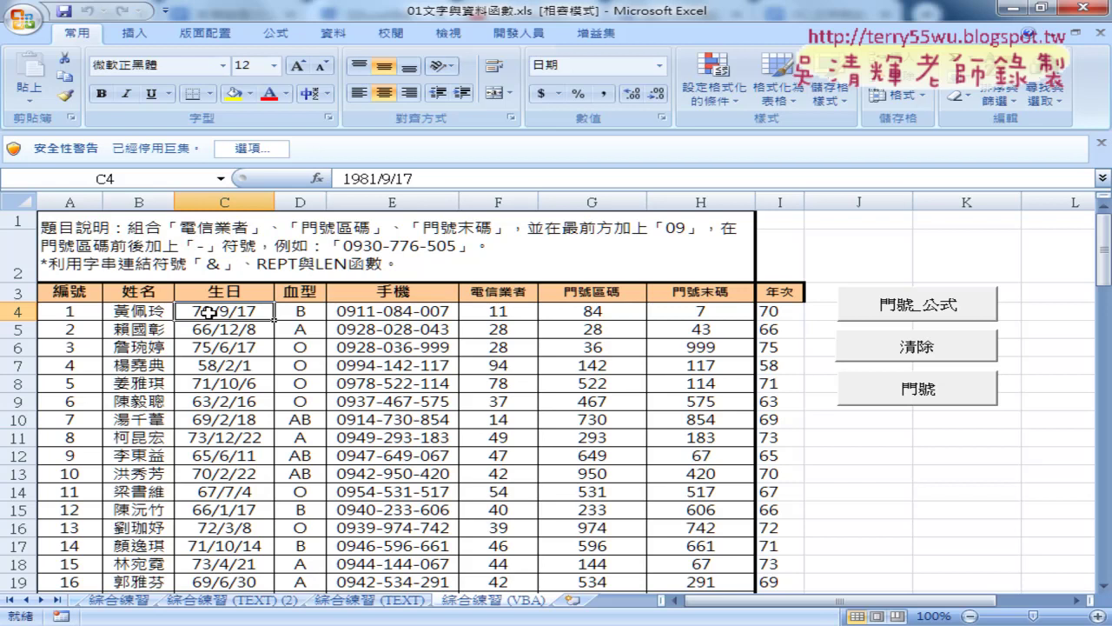
click(779, 311)
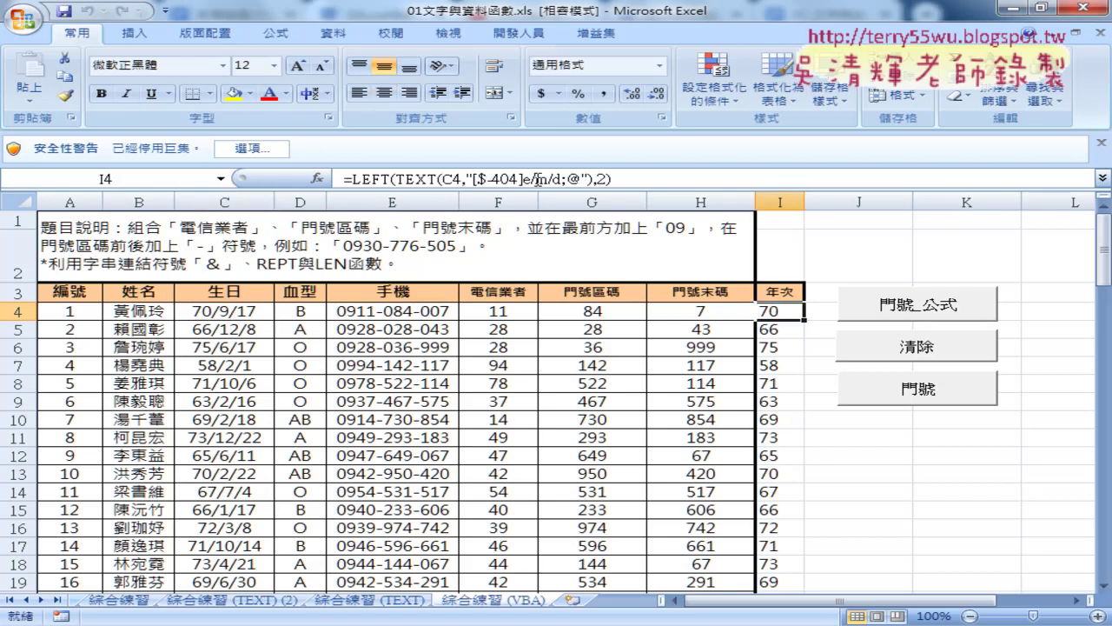
Inspect TEXT's Format_text code "[$-404]e/m/d;@" in Function Arguments, cancel unchanged, and return to the forum post.
click(403, 180)
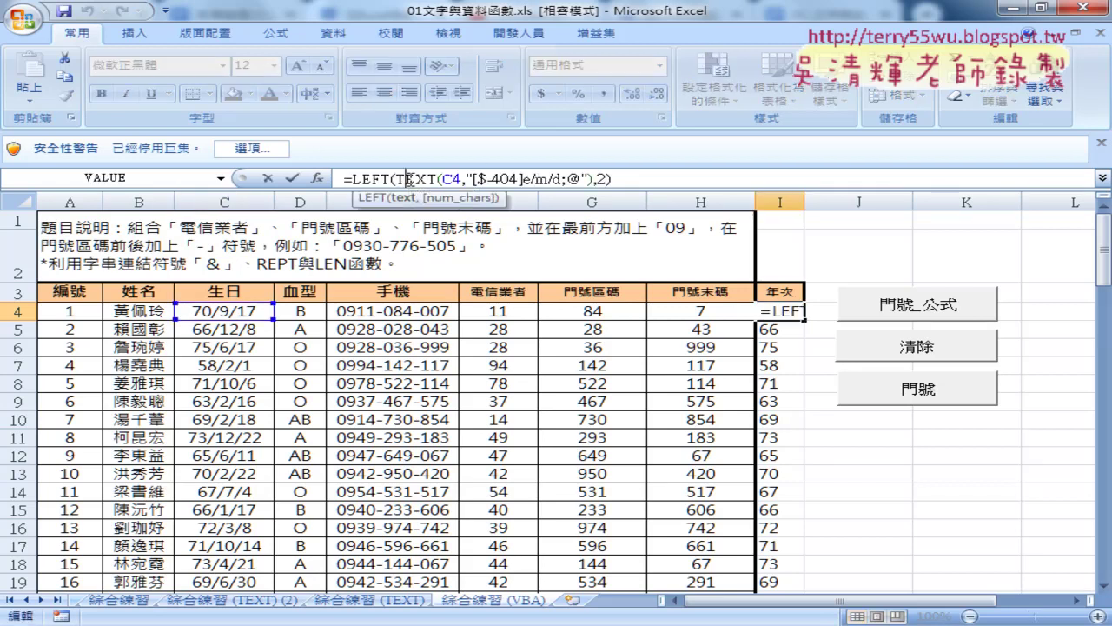
click(317, 181)
click(511, 405)
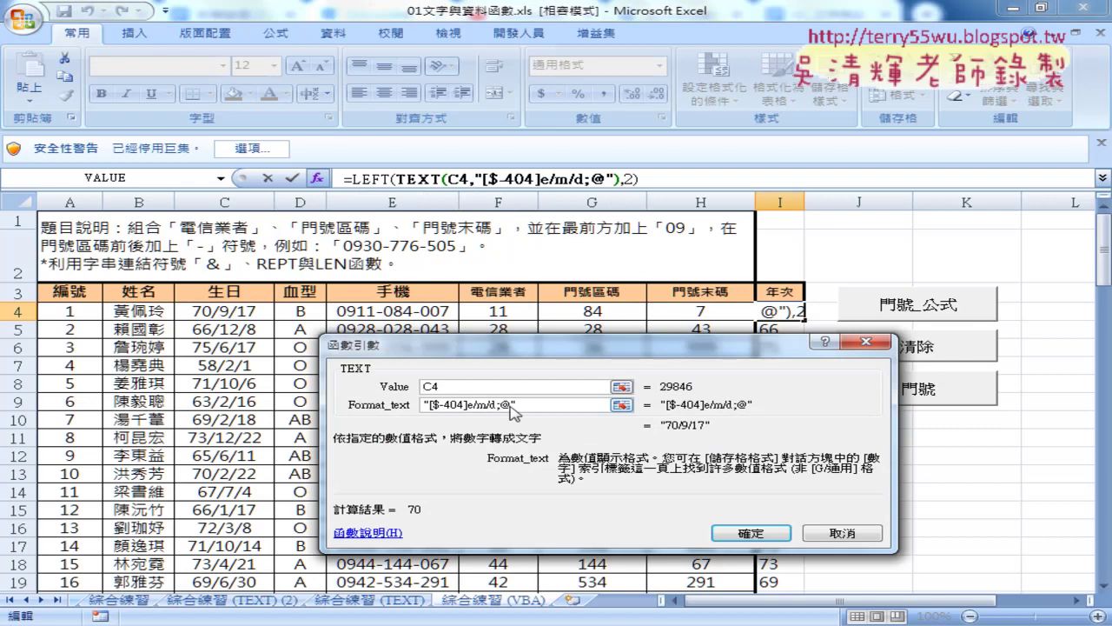
drag(513, 405, 431, 405)
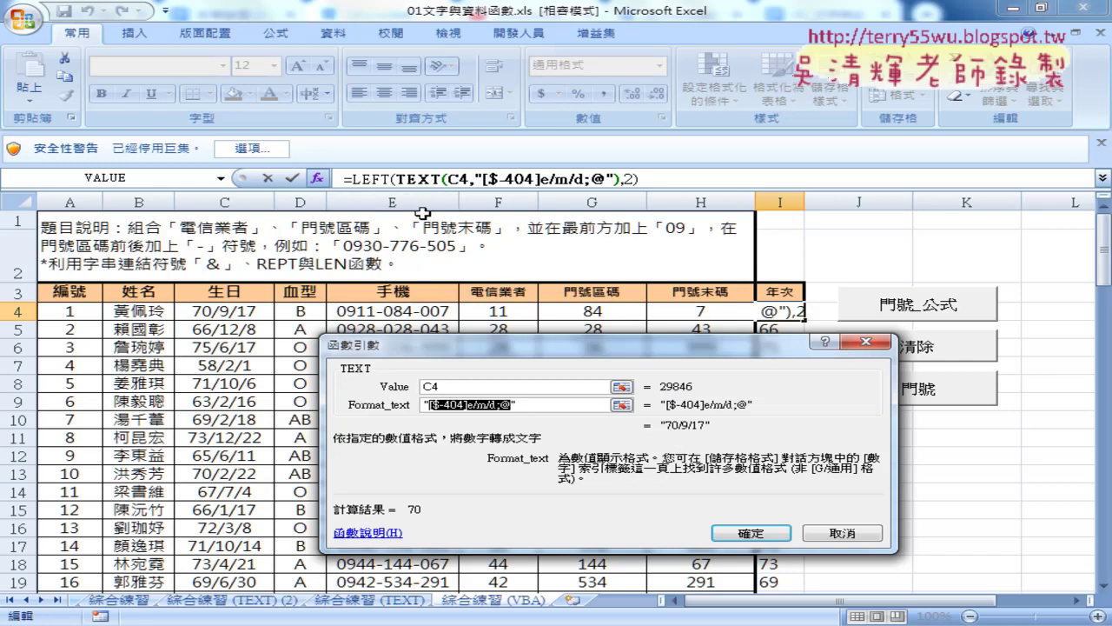
click(842, 533)
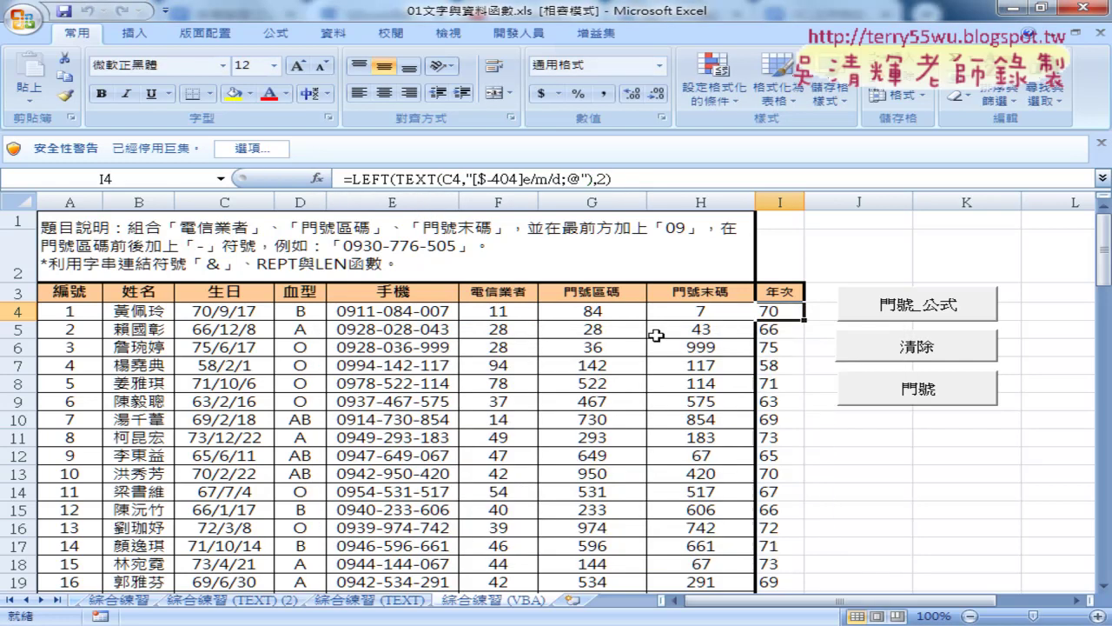
key(alt+Tab)
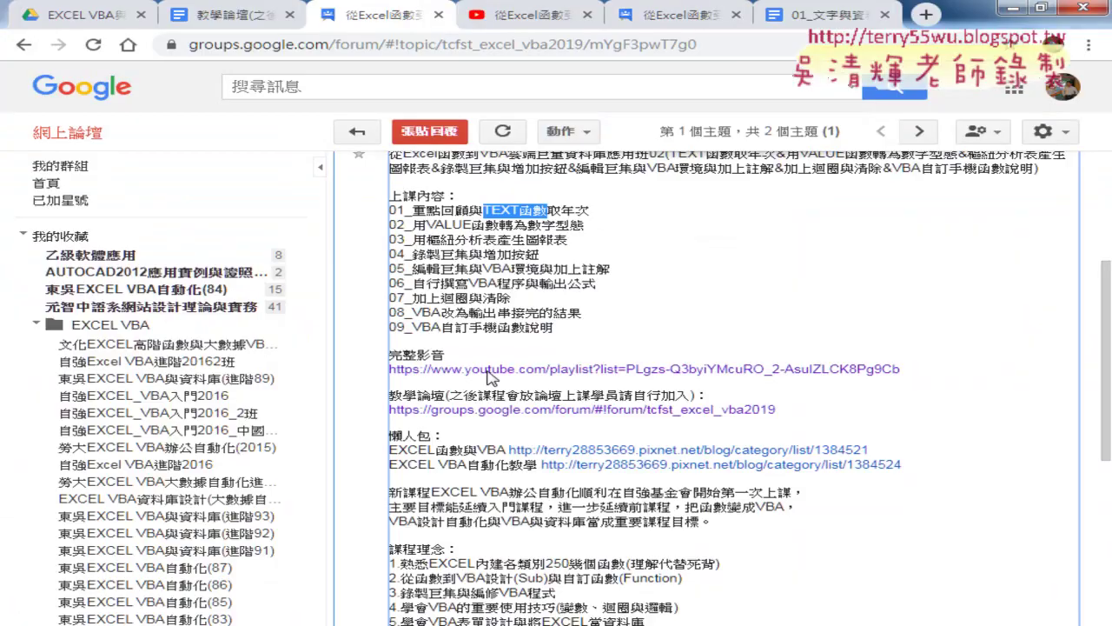
Switch to the Chrome tab with the course's YouTube lesson playlist.
click(532, 22)
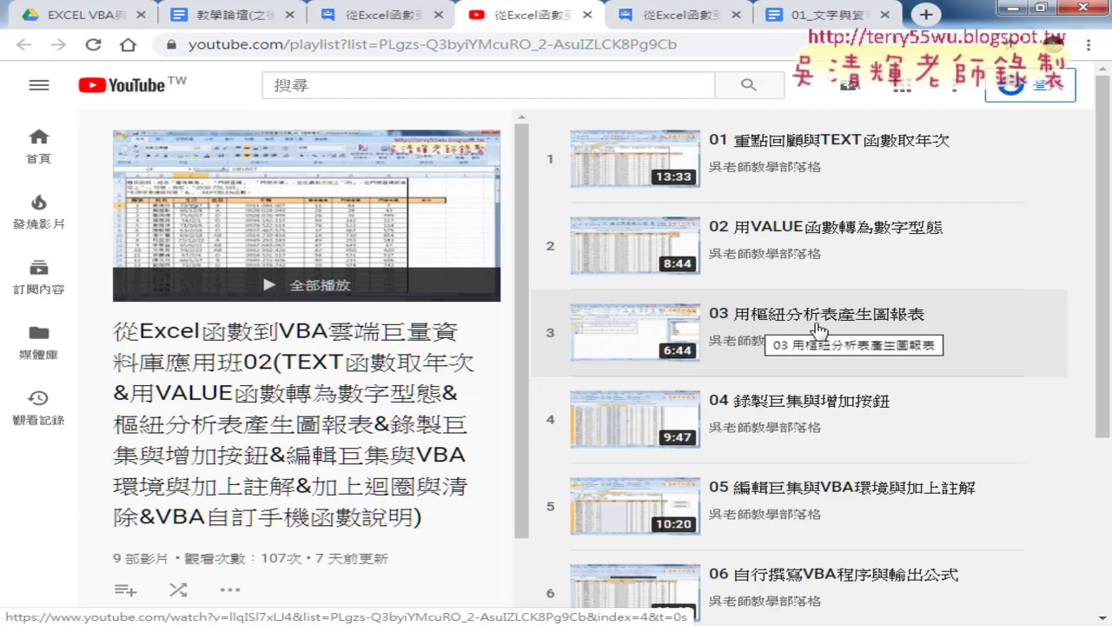
Scroll the playlist panel through the lesson videos 01 to 09.
scroll(797, 329, down, 1)
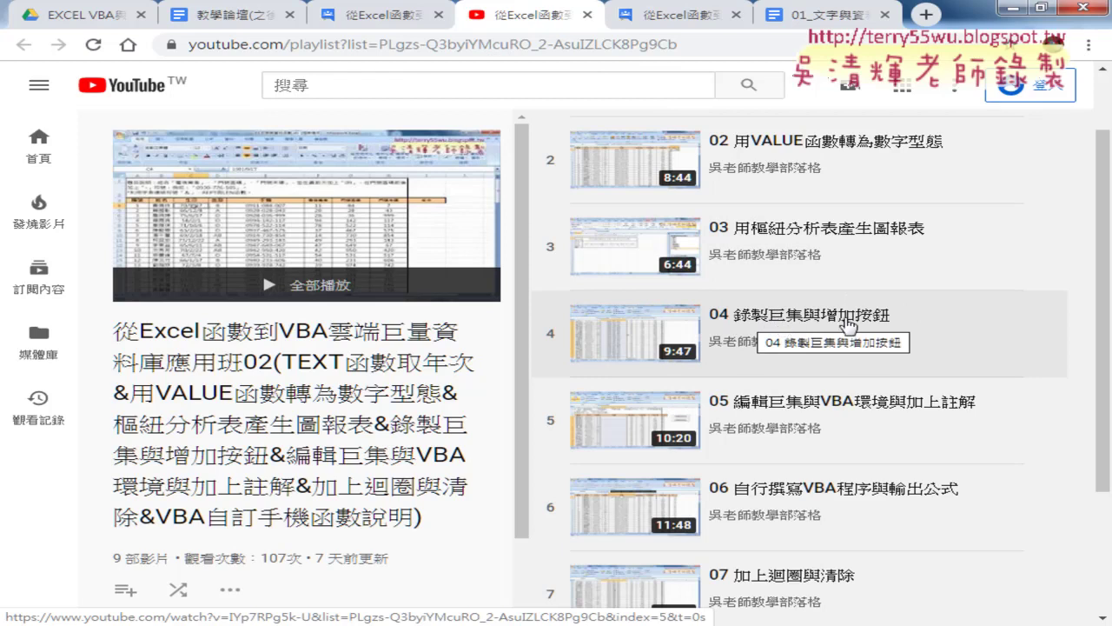
scroll(847, 324, down, 1)
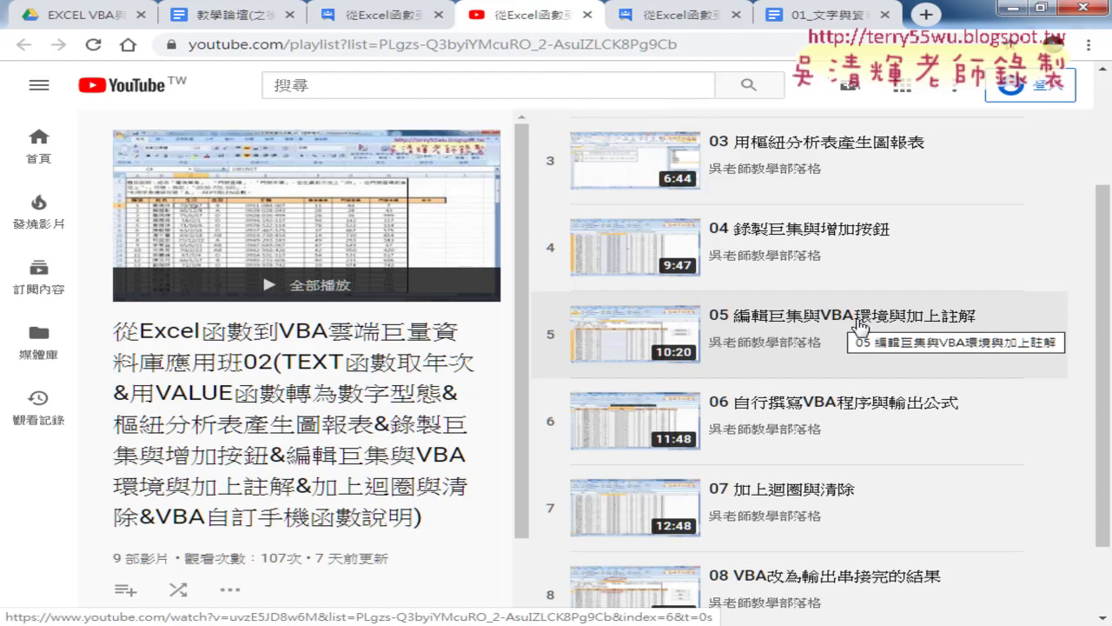
scroll(861, 326, down, 1)
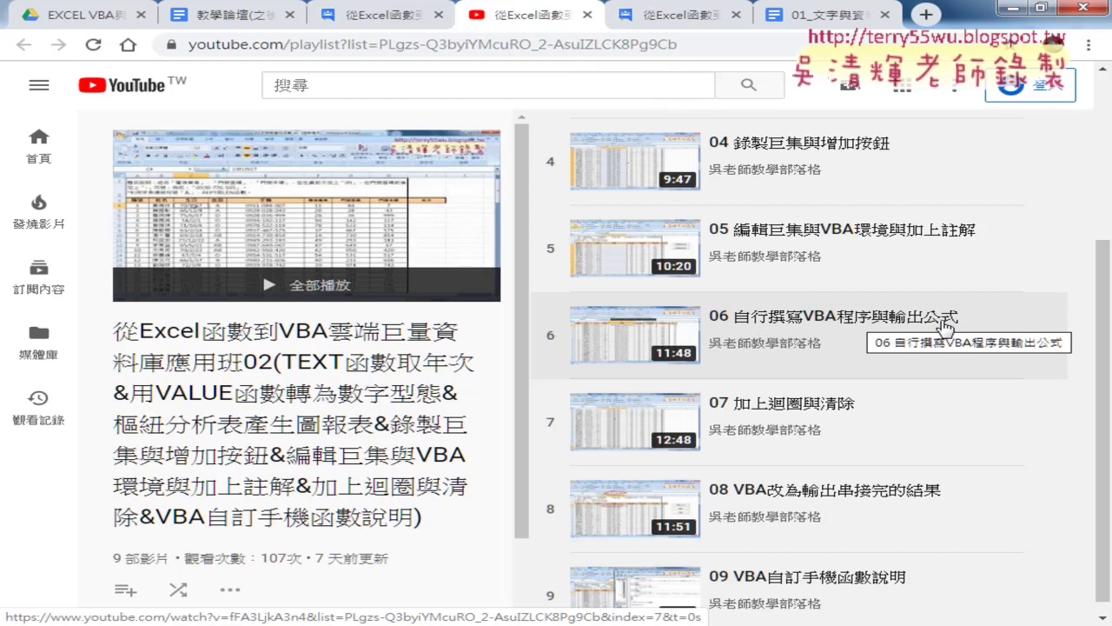
scroll(946, 328, down, 1)
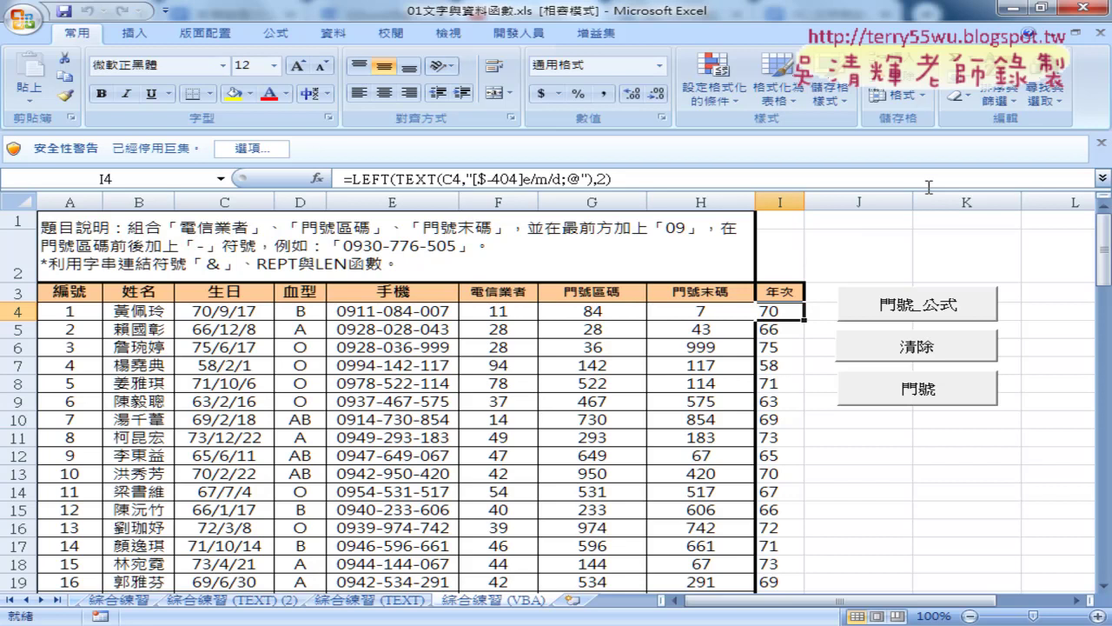
Close Excel and reopen 01文字與資料函數.xls from the 01文字與資料函數 folder.
click(1102, 10)
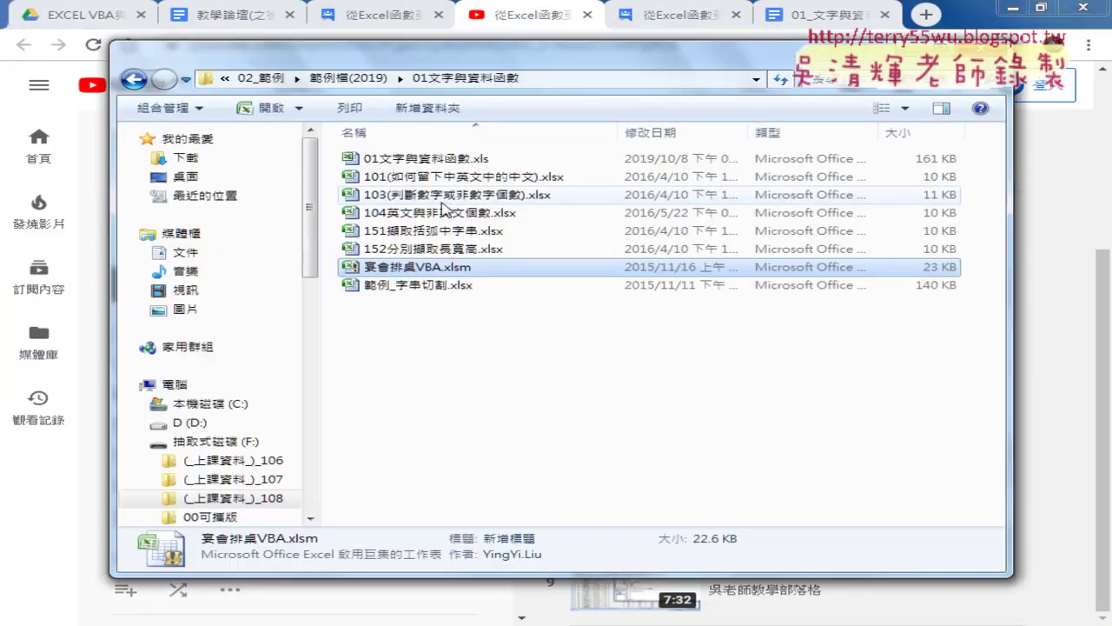
click(449, 159)
double_click(449, 159)
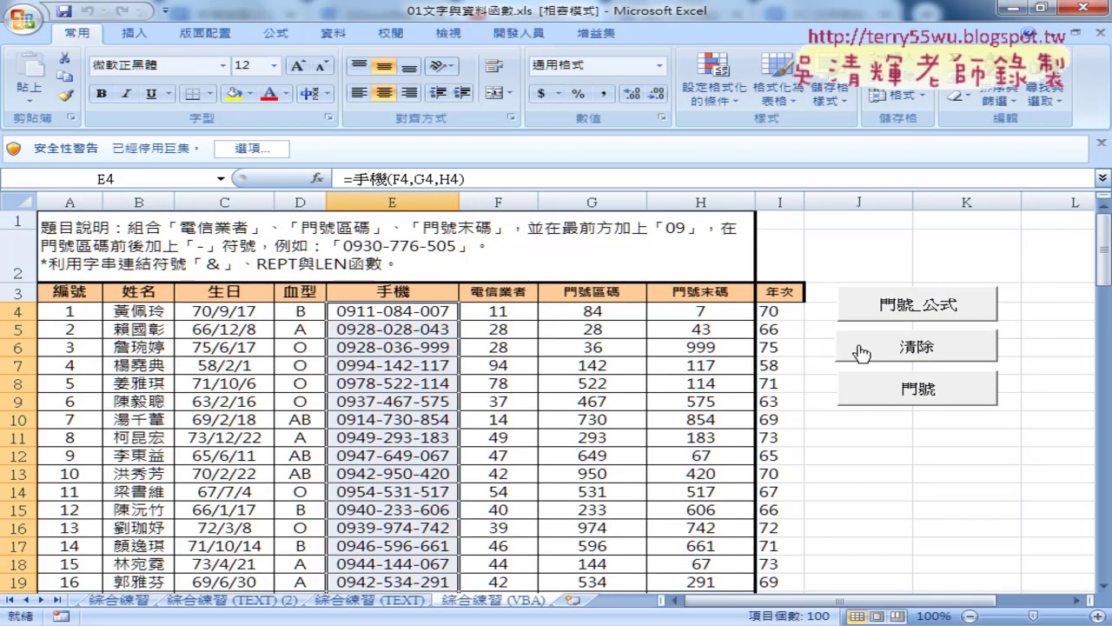
Try the 清除 macro, annotate the macro security warning, and dismiss the macro error.
click(915, 350)
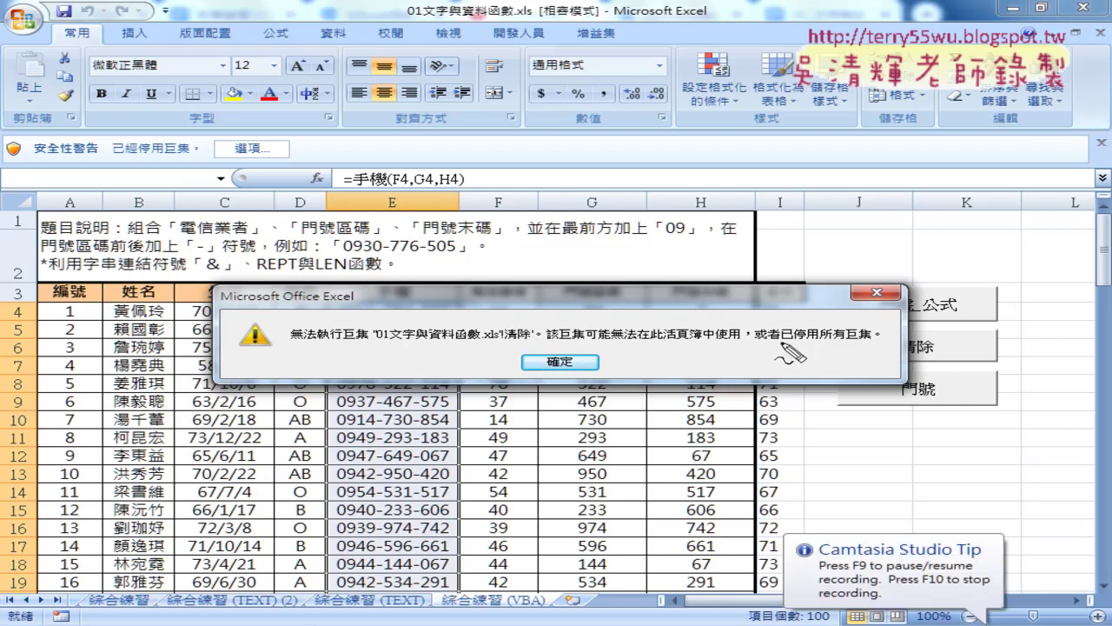
drag(879, 342, 831, 340)
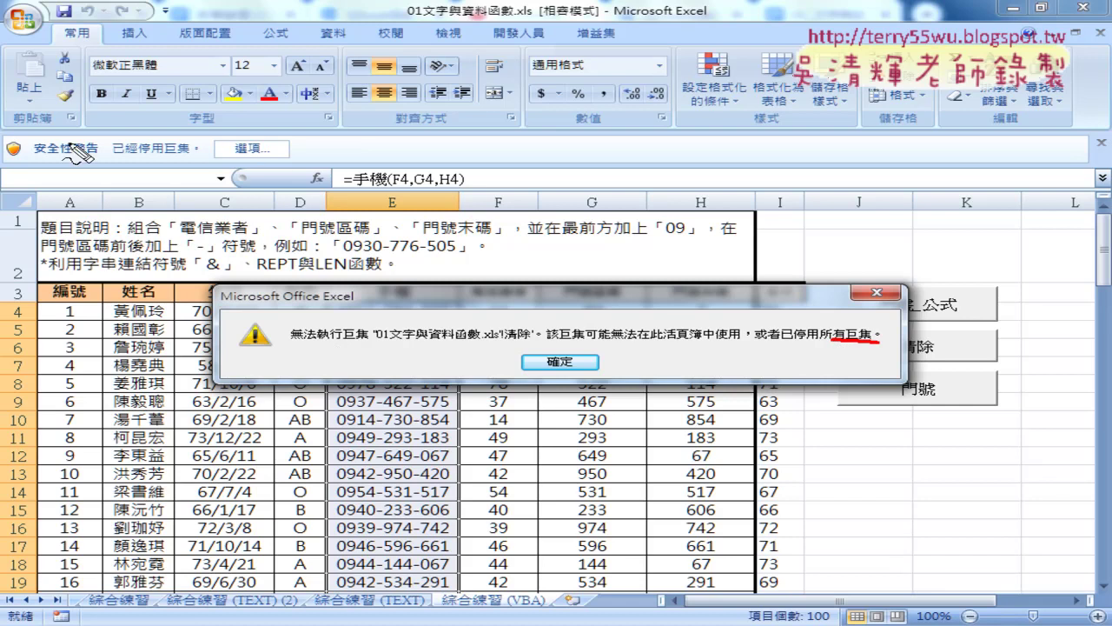
drag(4, 132, 12, 150)
drag(261, 134, 13, 159)
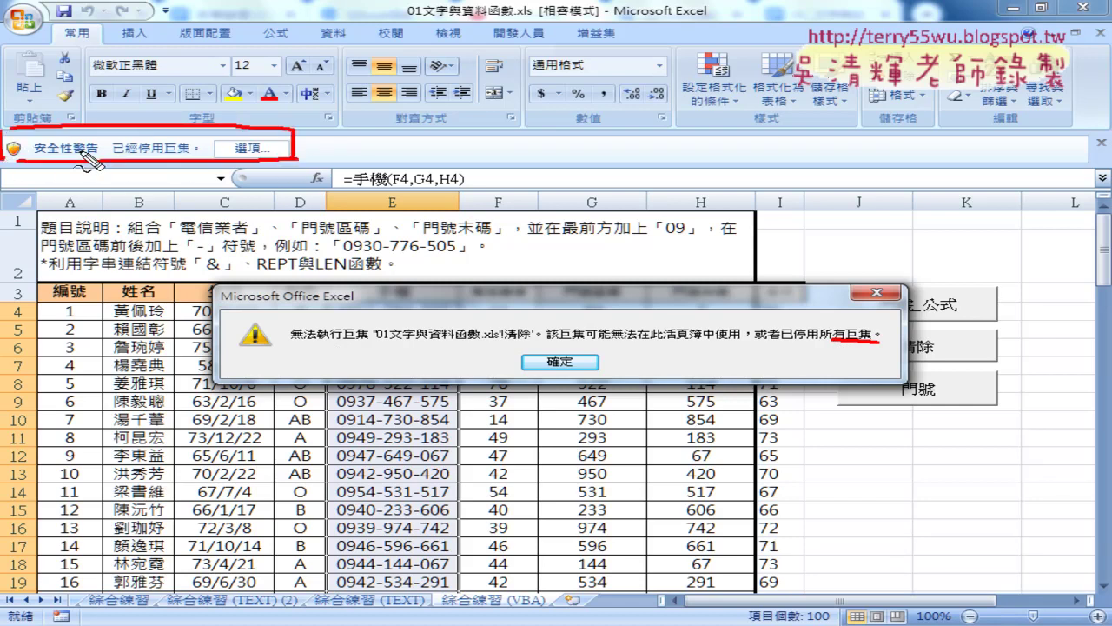
drag(247, 141, 254, 158)
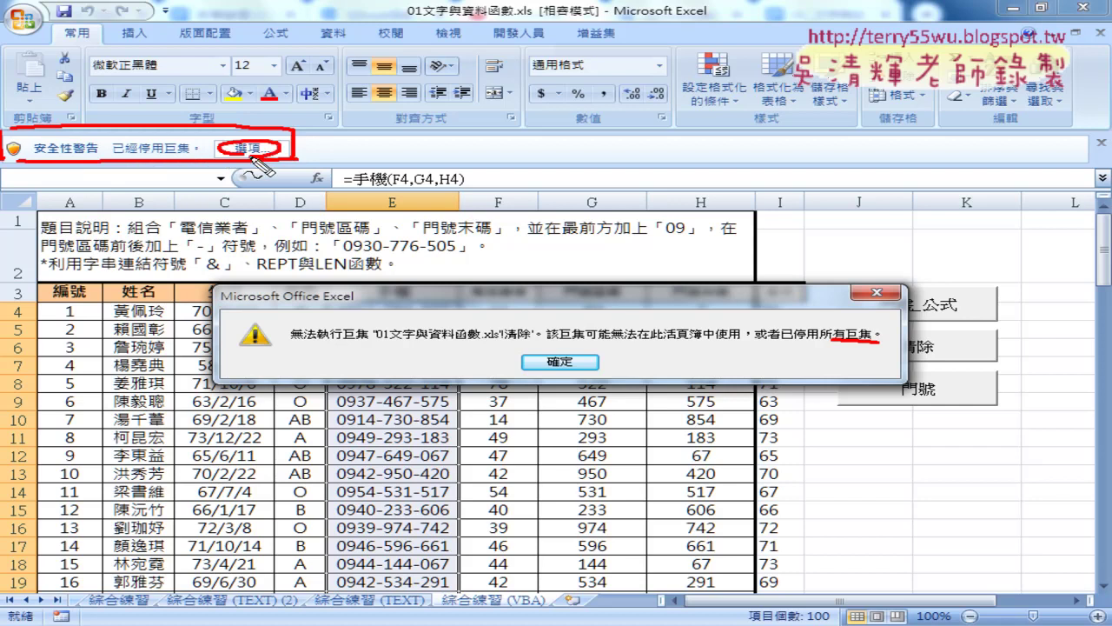
mouse_move(339, 77)
mouse_down()
mouse_move(376, 94)
mouse_move(422, 73)
mouse_move(451, 88)
mouse_up()
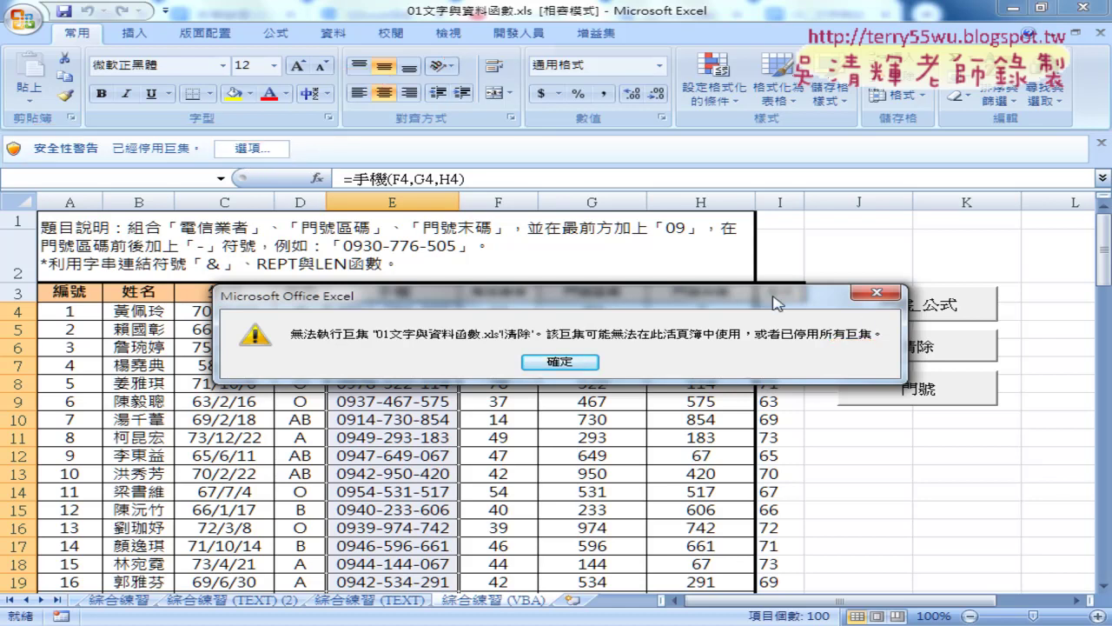
drag(757, 297, 640, 295)
click(458, 361)
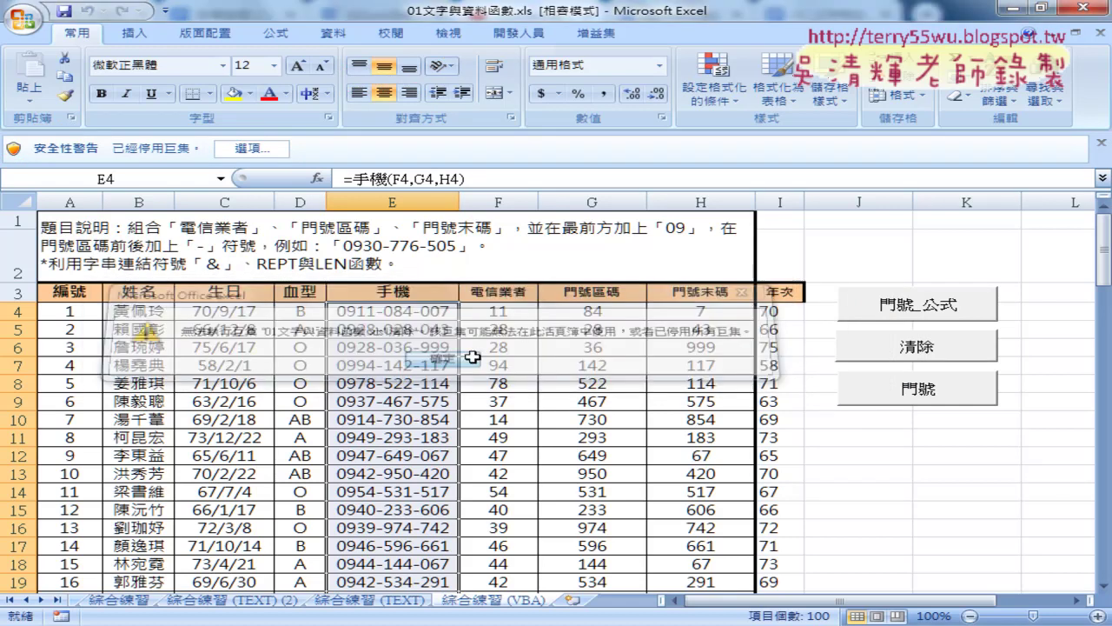
In the macro security options, choose 啟用這個內容 to enable this workbook's macros.
click(246, 150)
click(389, 330)
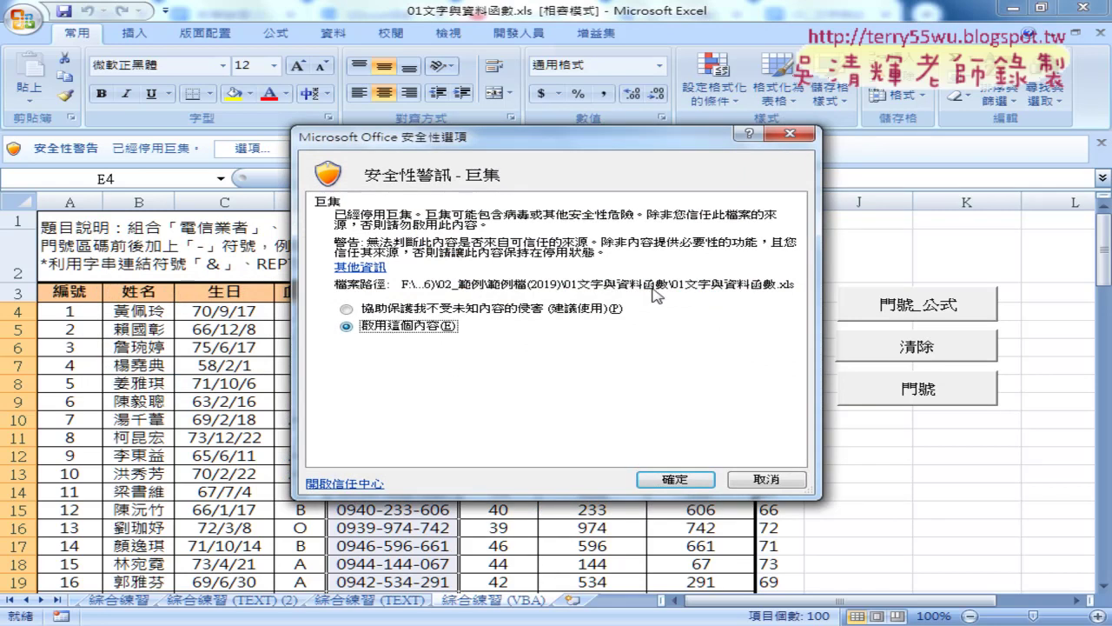
drag(621, 152, 627, 73)
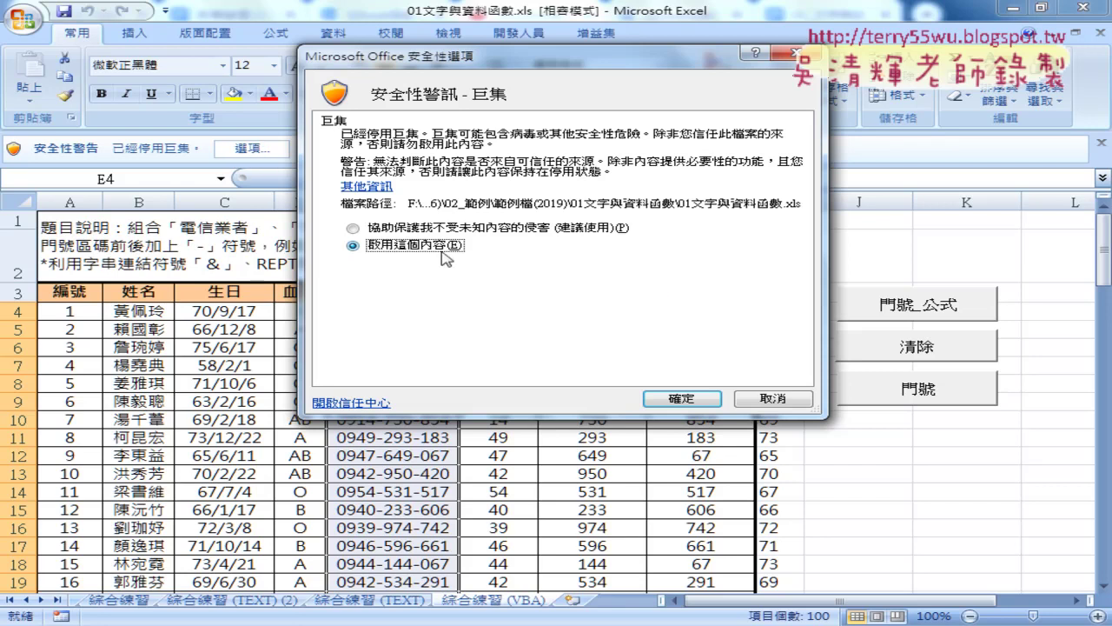
drag(286, 167, 292, 161)
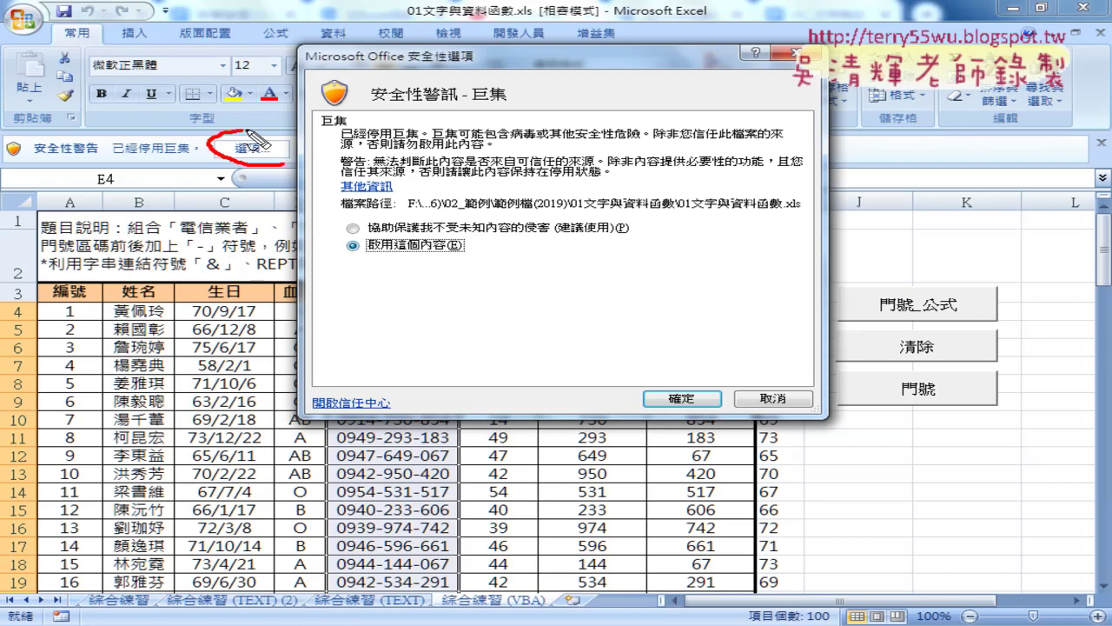
mouse_move(398, 257)
mouse_down()
mouse_move(322, 257)
mouse_move(418, 265)
mouse_up()
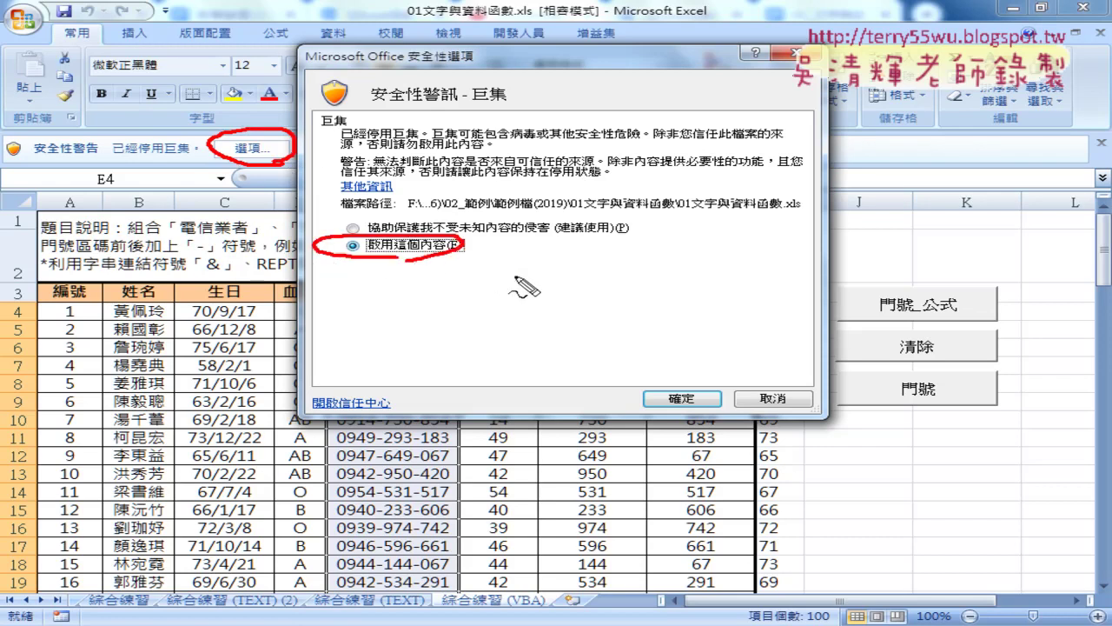
drag(695, 391, 662, 407)
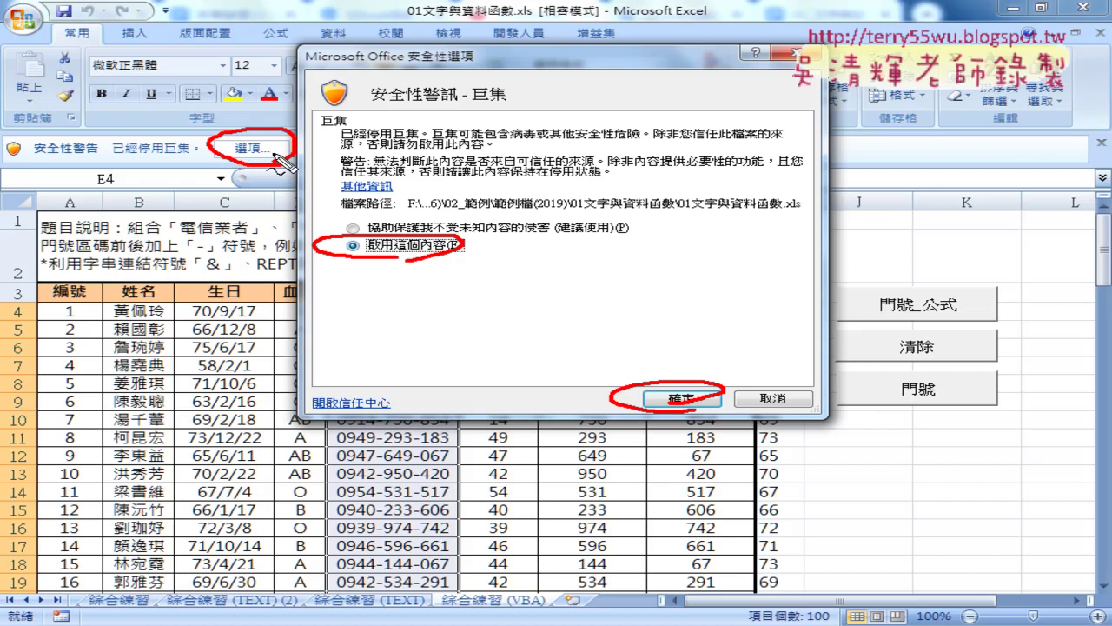
key(Escape)
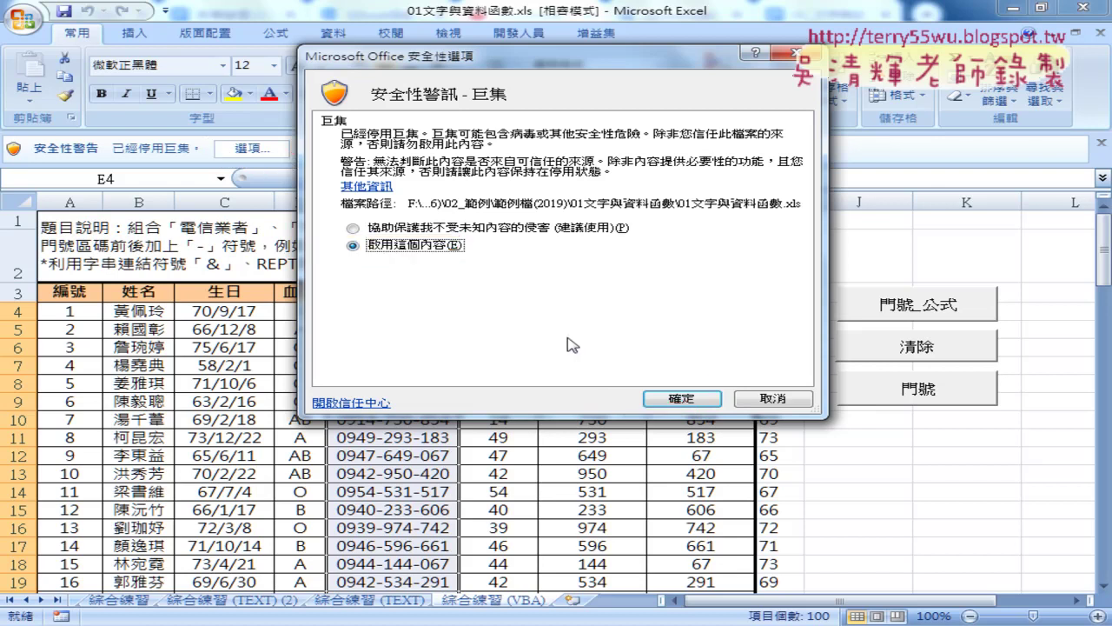
Confirm enabling macros, then test the clear and fill buttons on the 綜合練習 (TEXT) sheet.
click(691, 399)
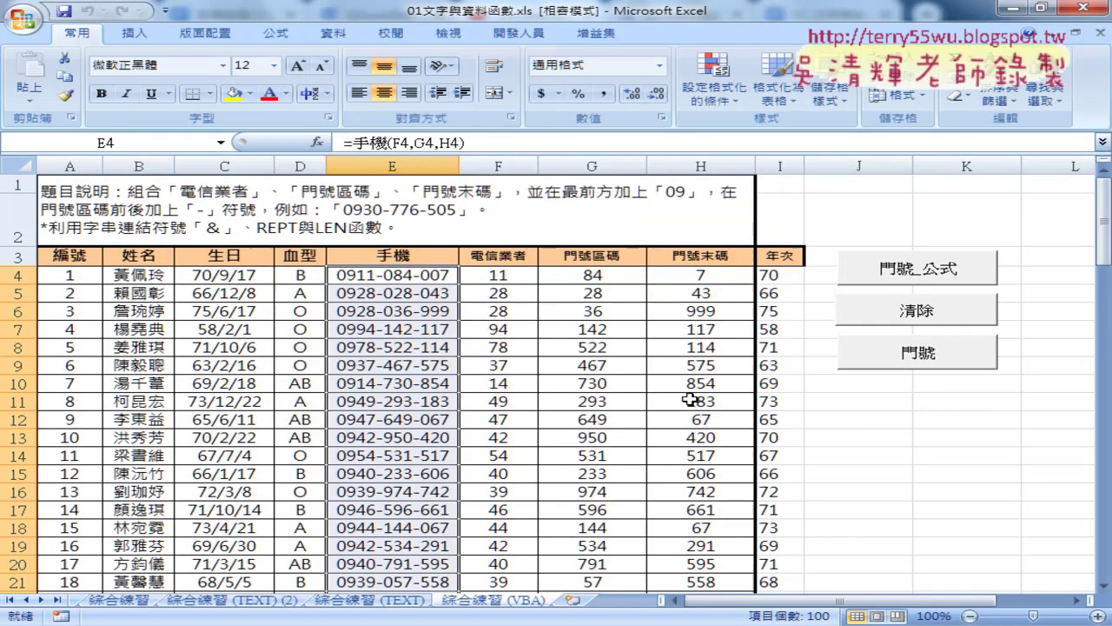
click(920, 313)
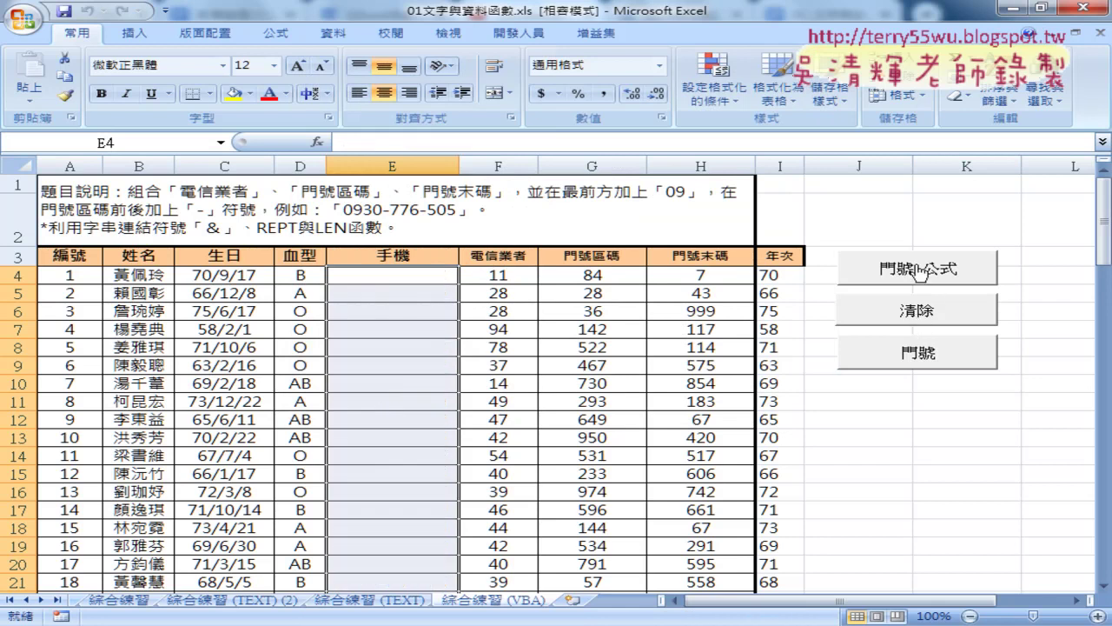
click(390, 601)
click(920, 198)
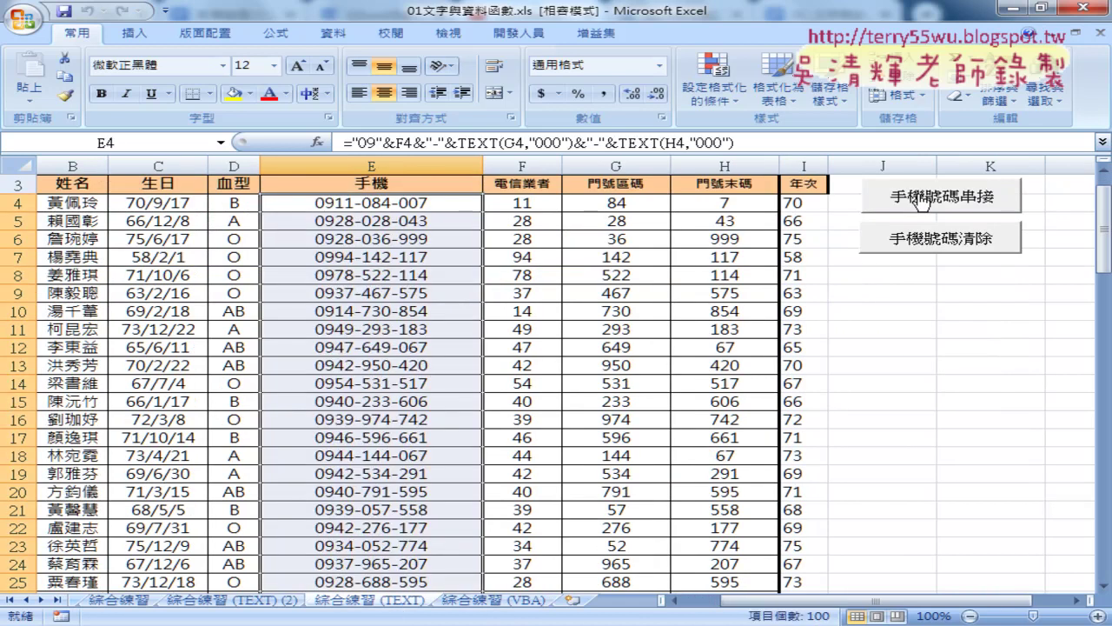
click(923, 248)
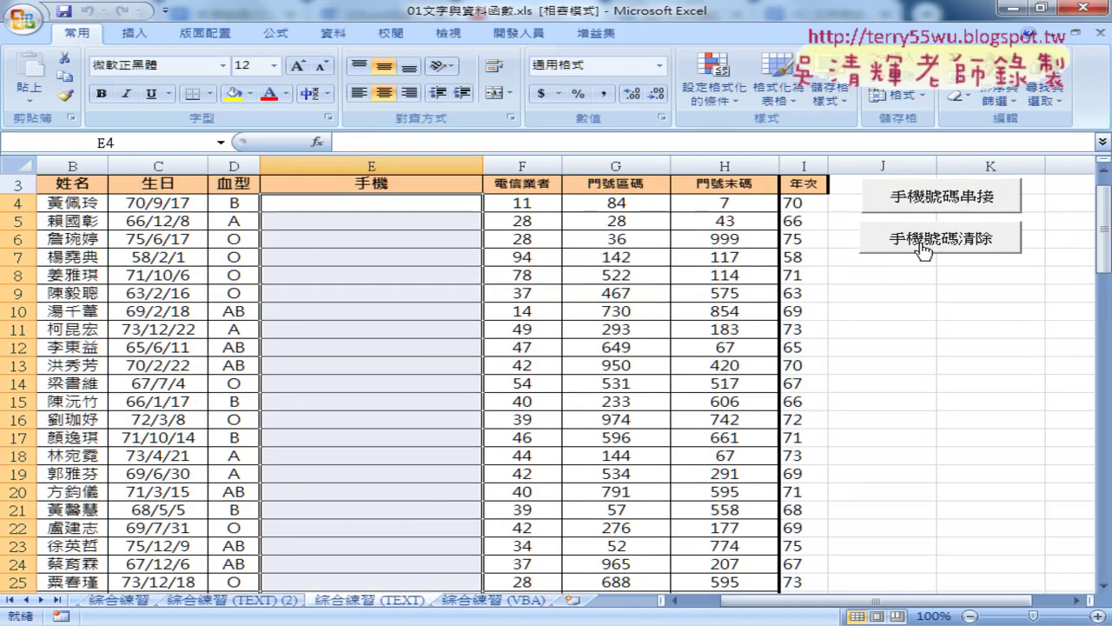
On 綜合練習 (VBA), run 門號_公式 to fill column E, check E4, then clear and refill.
click(487, 600)
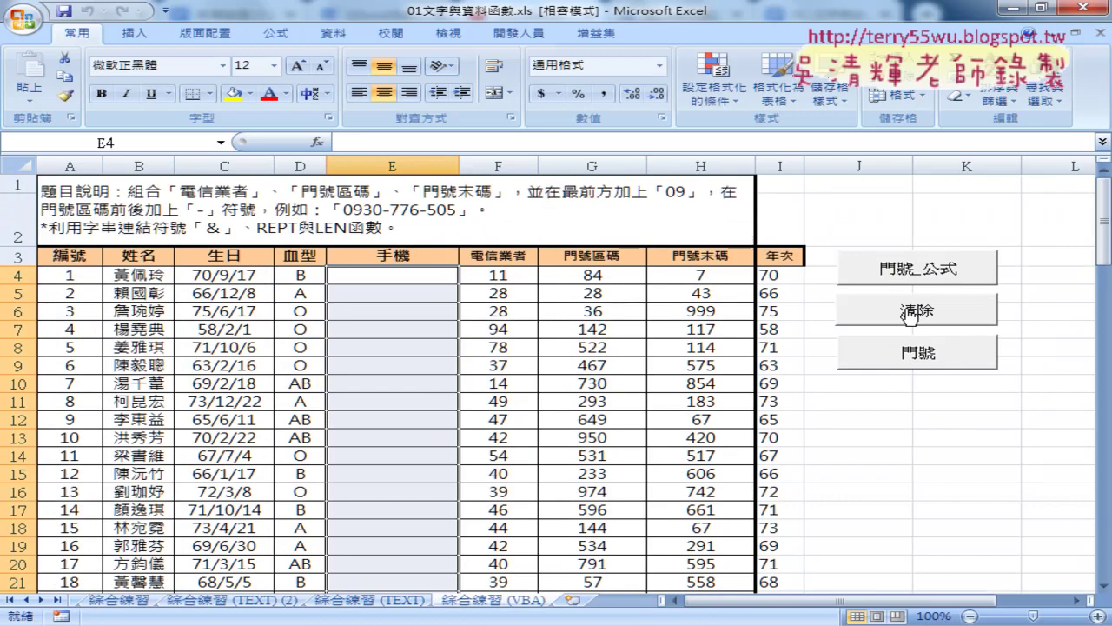
click(928, 270)
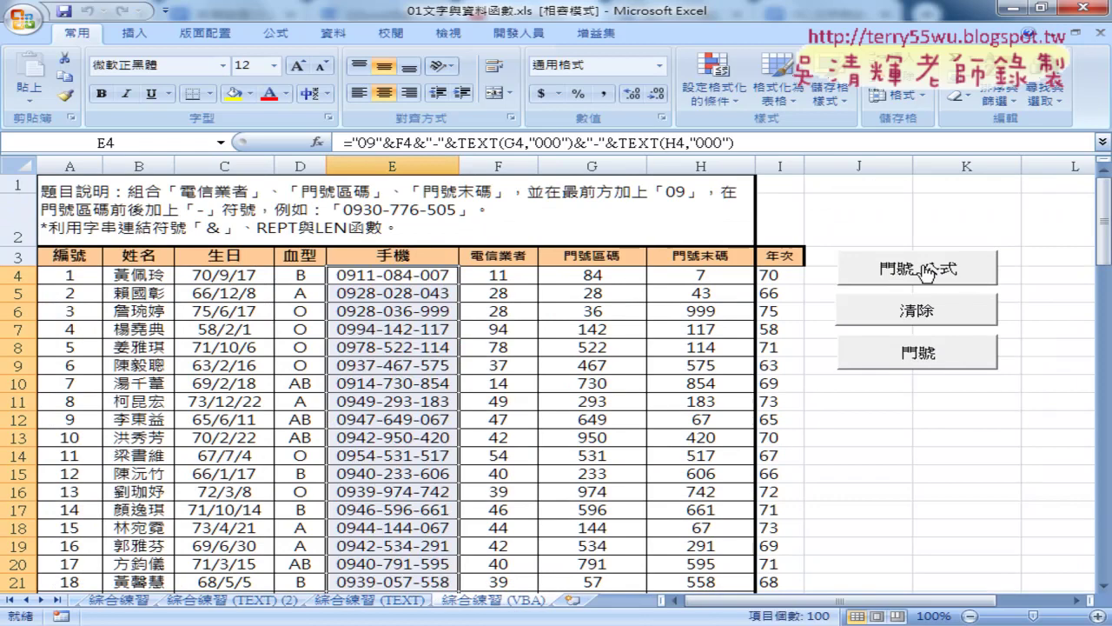
click(397, 274)
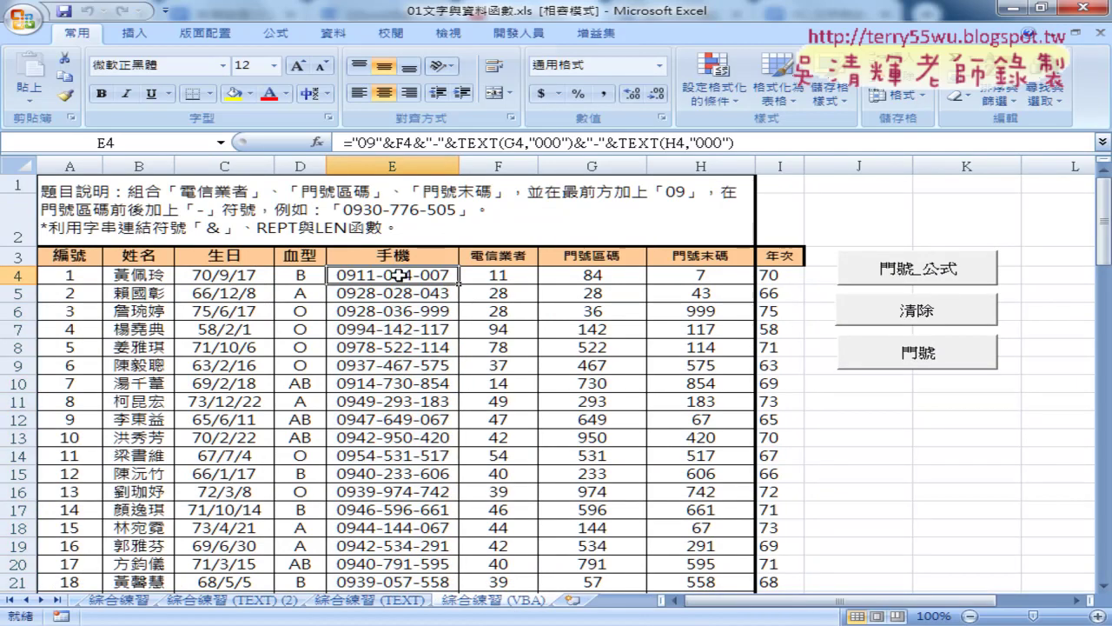
click(941, 311)
click(938, 274)
Open the 門號_公式 macro's code in the VBA editor and highlight the formula string it writes.
right_click(904, 275)
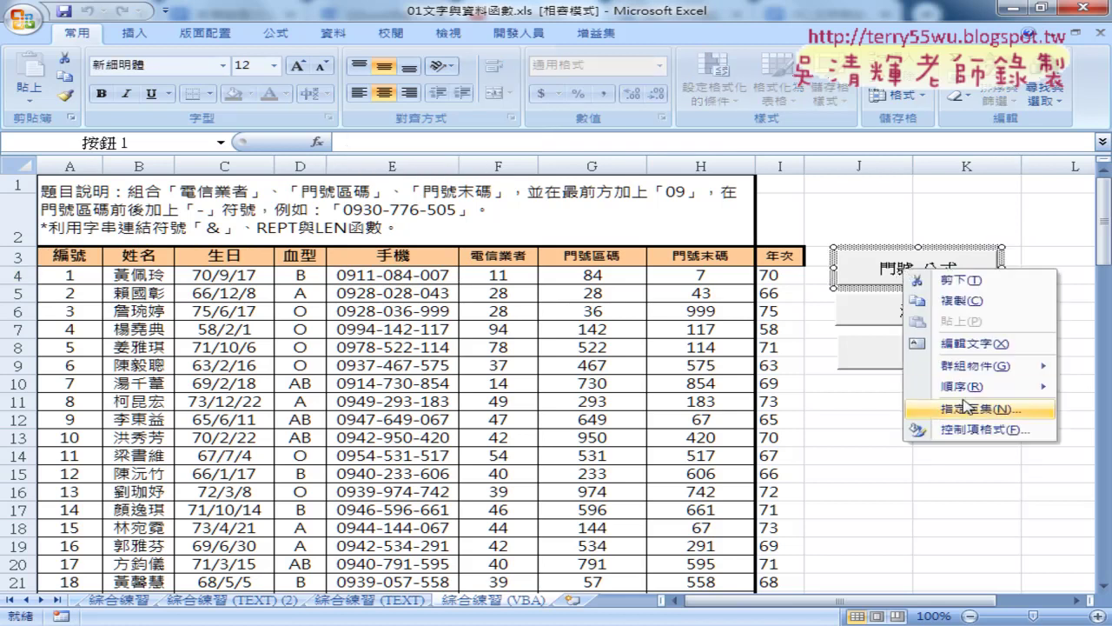
click(967, 408)
click(1047, 302)
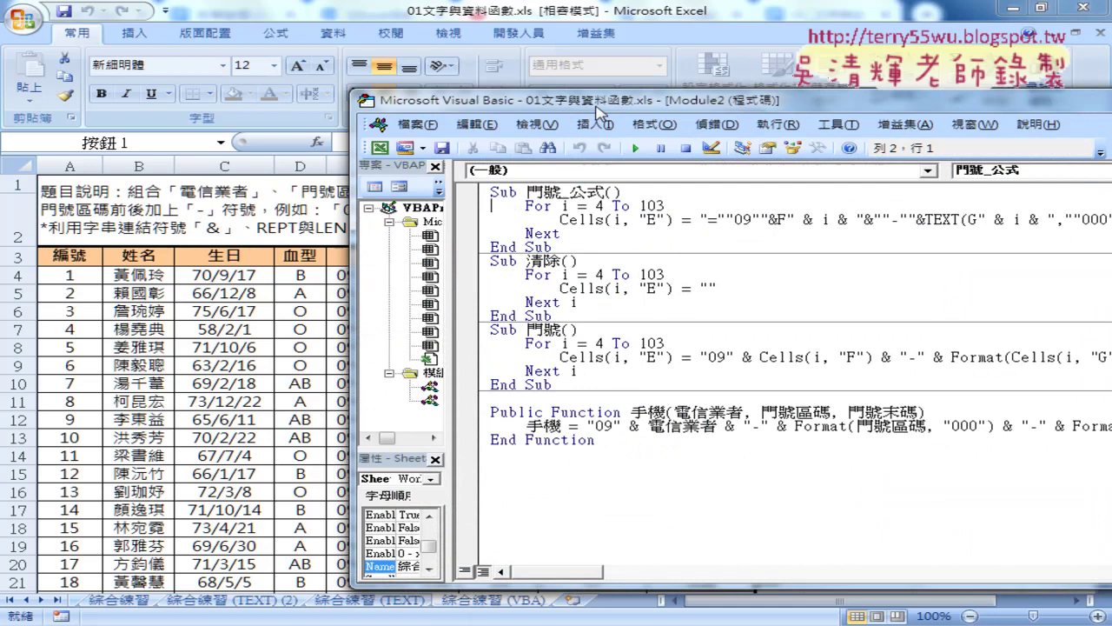
drag(741, 150, 394, 80)
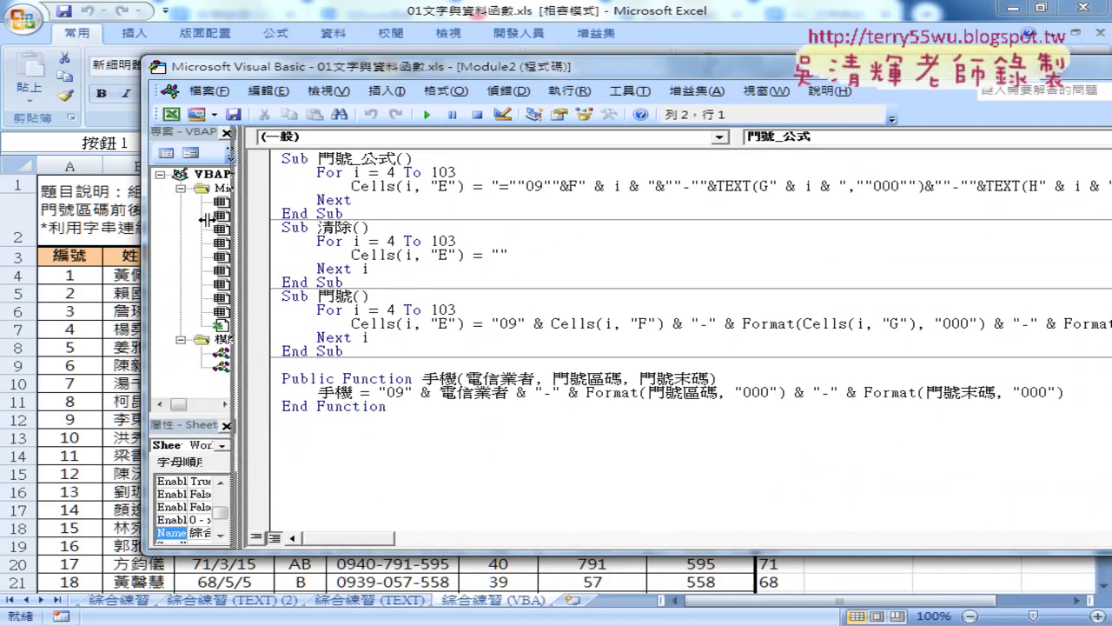
drag(243, 225, 210, 223)
drag(359, 68, 204, 66)
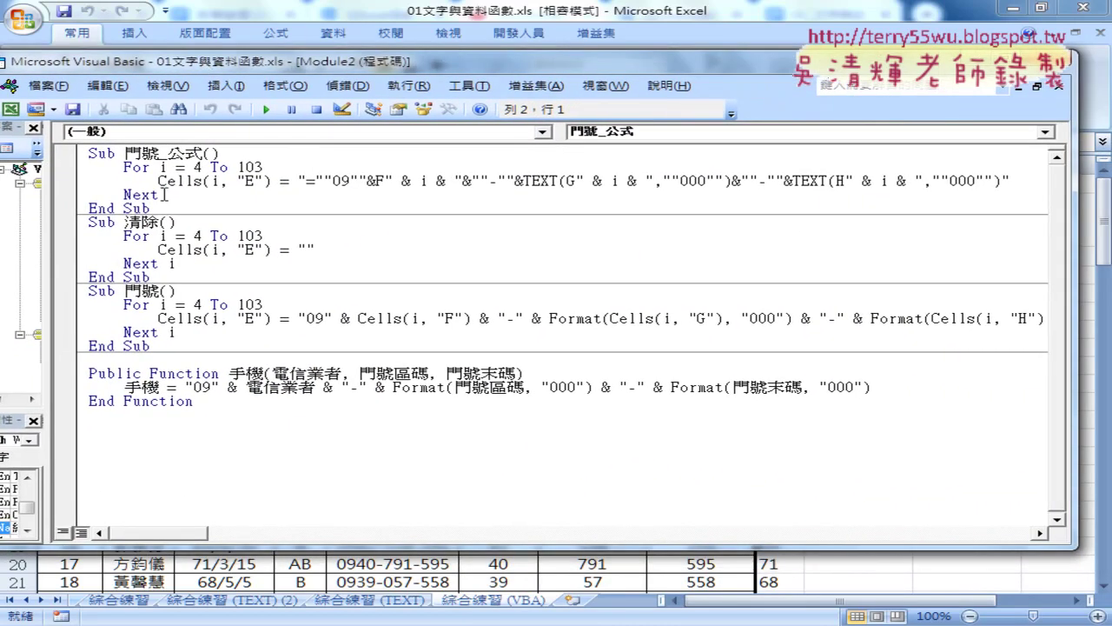
drag(307, 184, 406, 188)
drag(836, 195, 988, 181)
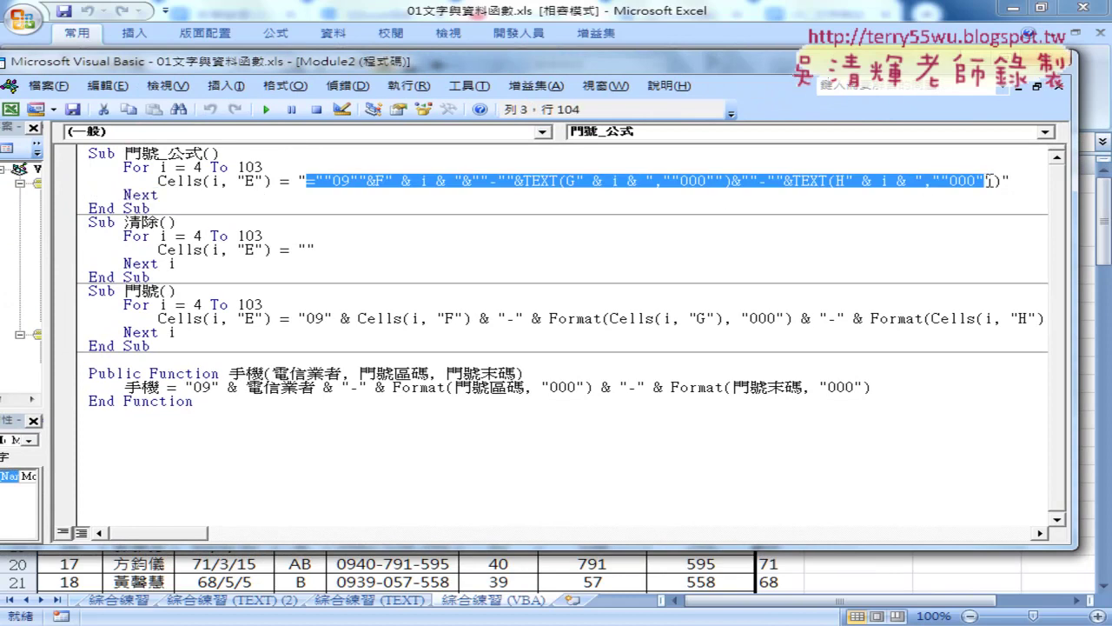
On the 綜合練習 (TEXT) sheet, select E4 and highlight its whole formula.
click(387, 608)
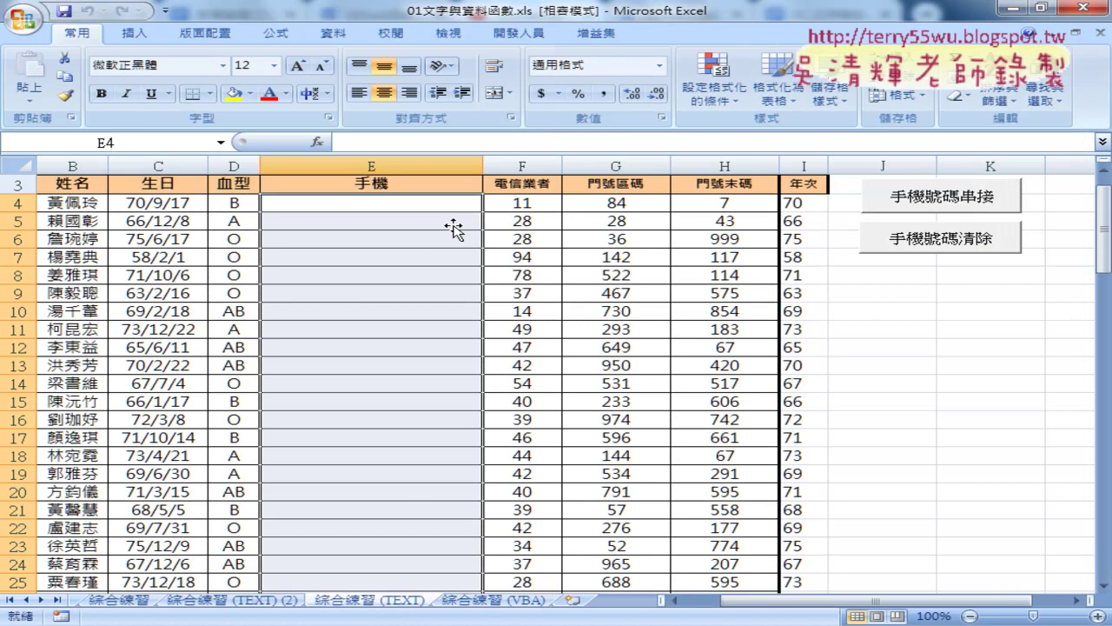
click(403, 200)
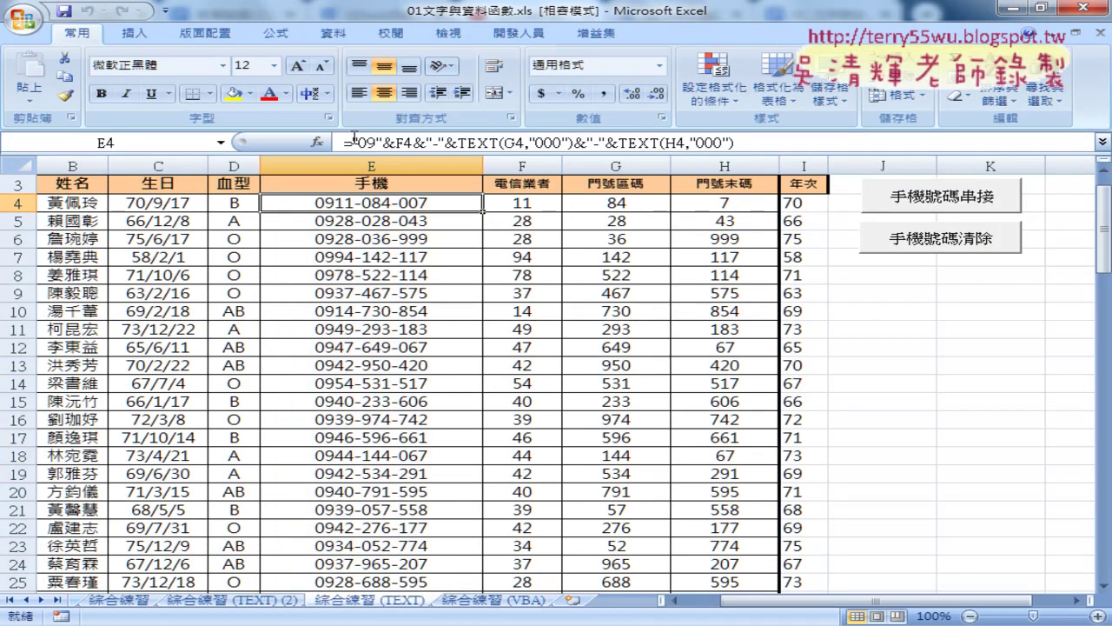
drag(347, 141, 769, 157)
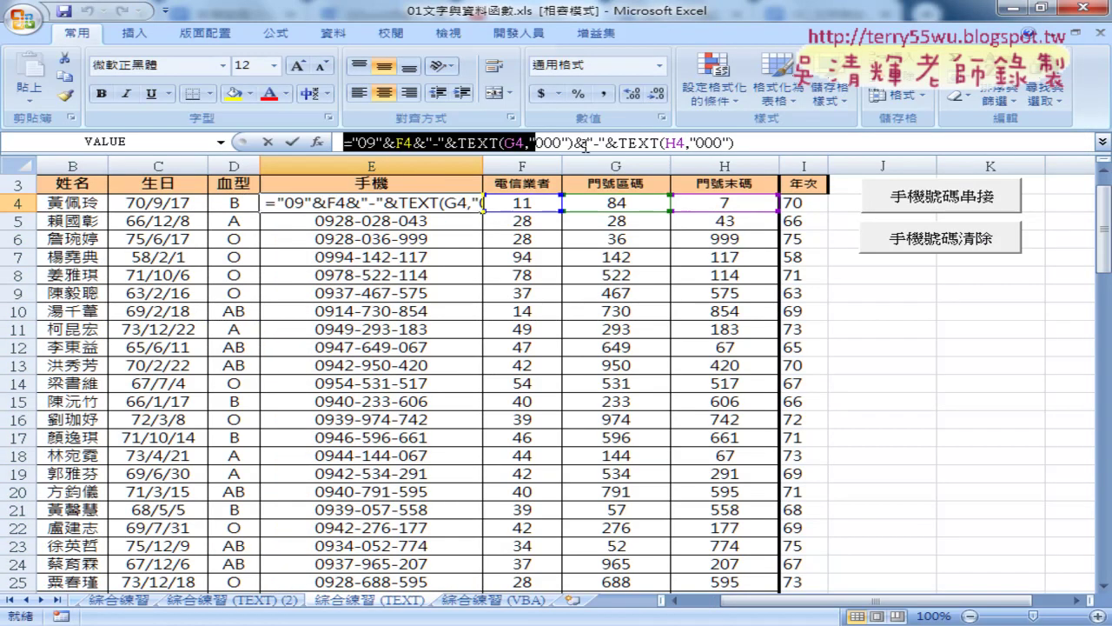
Inspect the F4, TEXT(G4,"000") and TEXT(H4,"000") parts of E4's formula, leaving it unchanged.
click(752, 149)
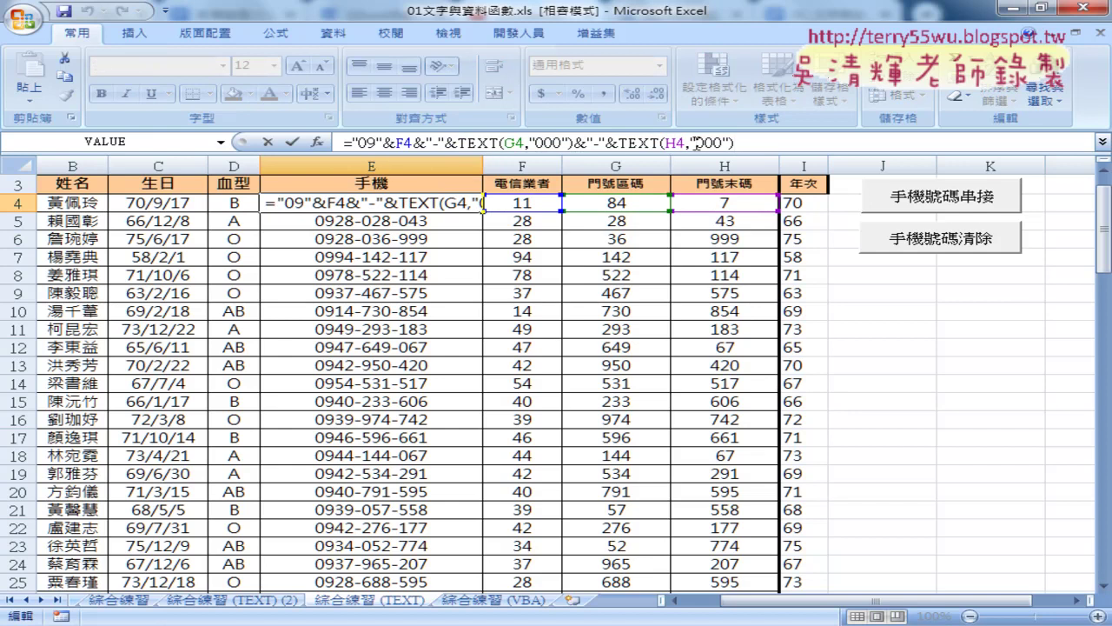
click(693, 142)
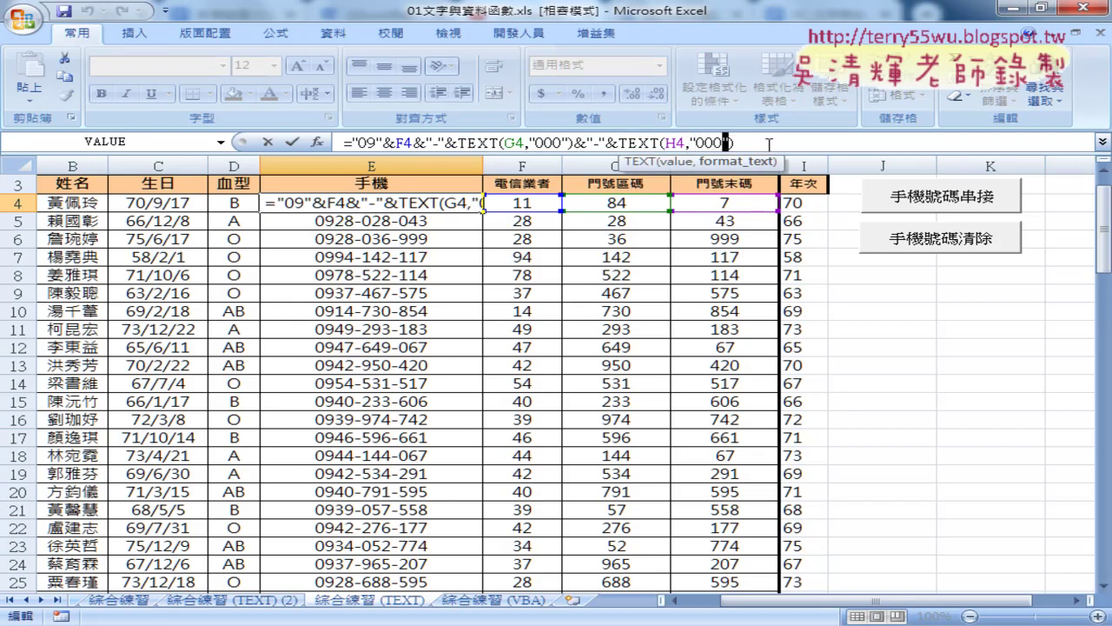
click(408, 143)
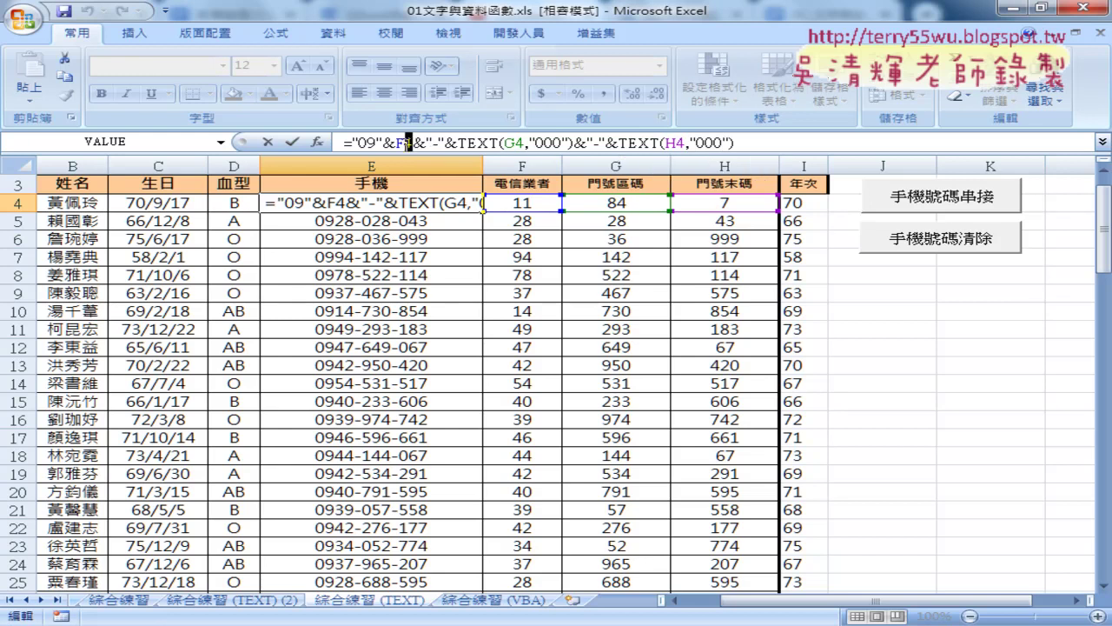
click(518, 142)
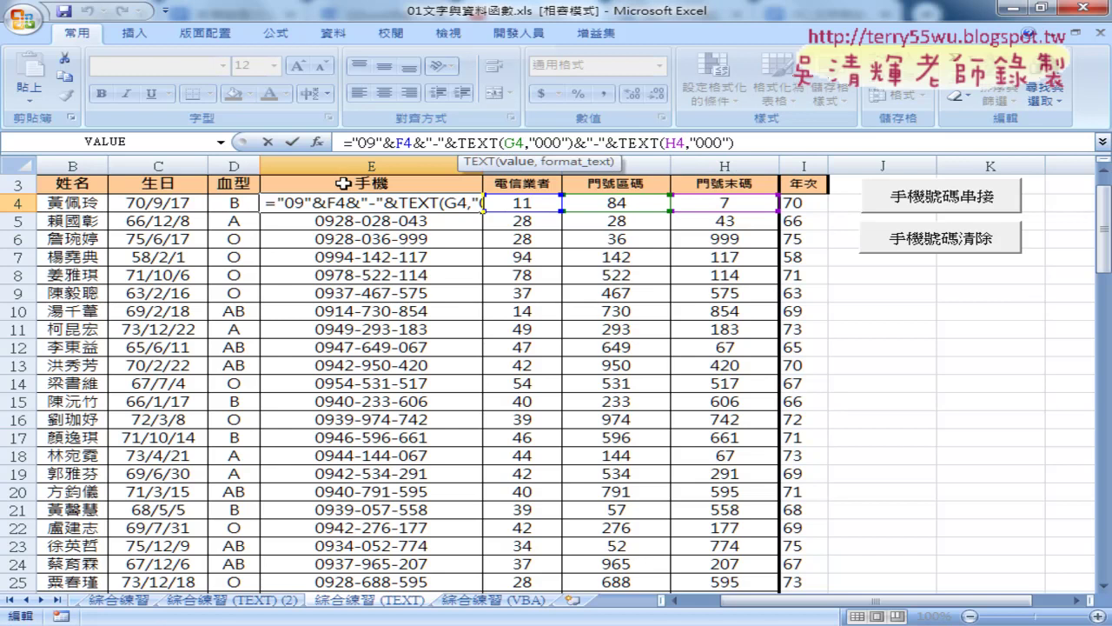
click(292, 142)
click(408, 143)
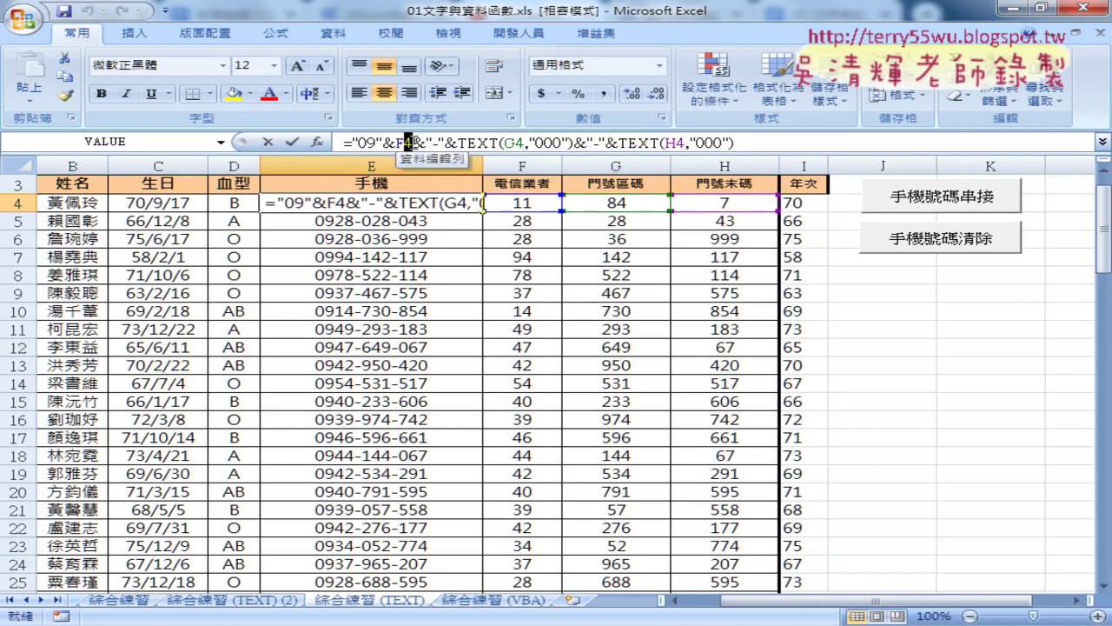
click(292, 141)
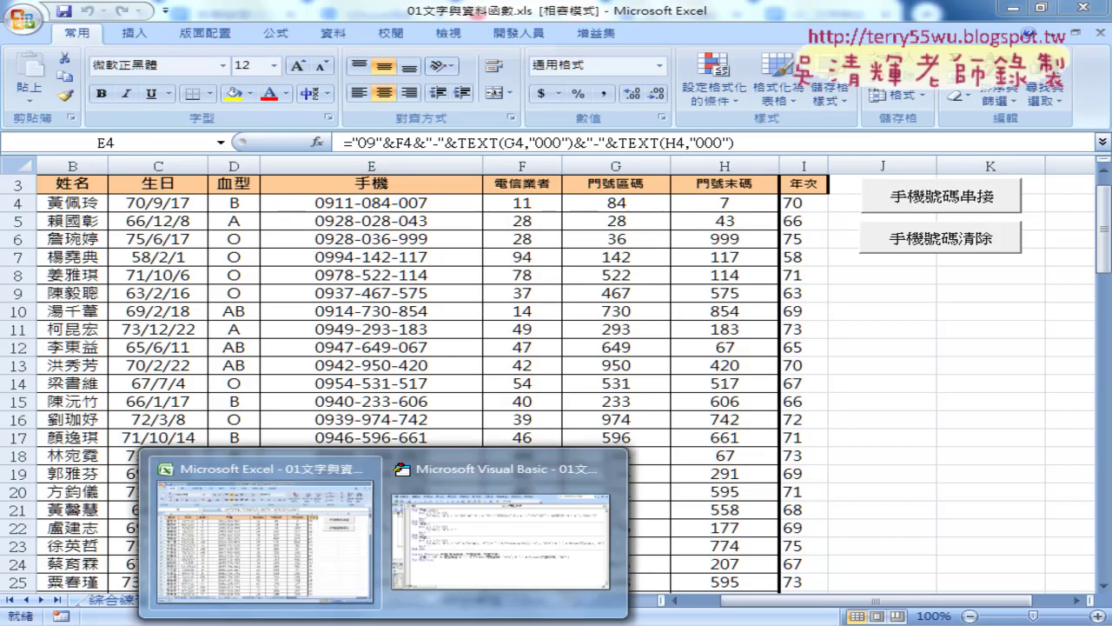
Review Module2's row-number reference, empty clearing value and "09" prefix, then return to Excel.
click(493, 556)
click(519, 252)
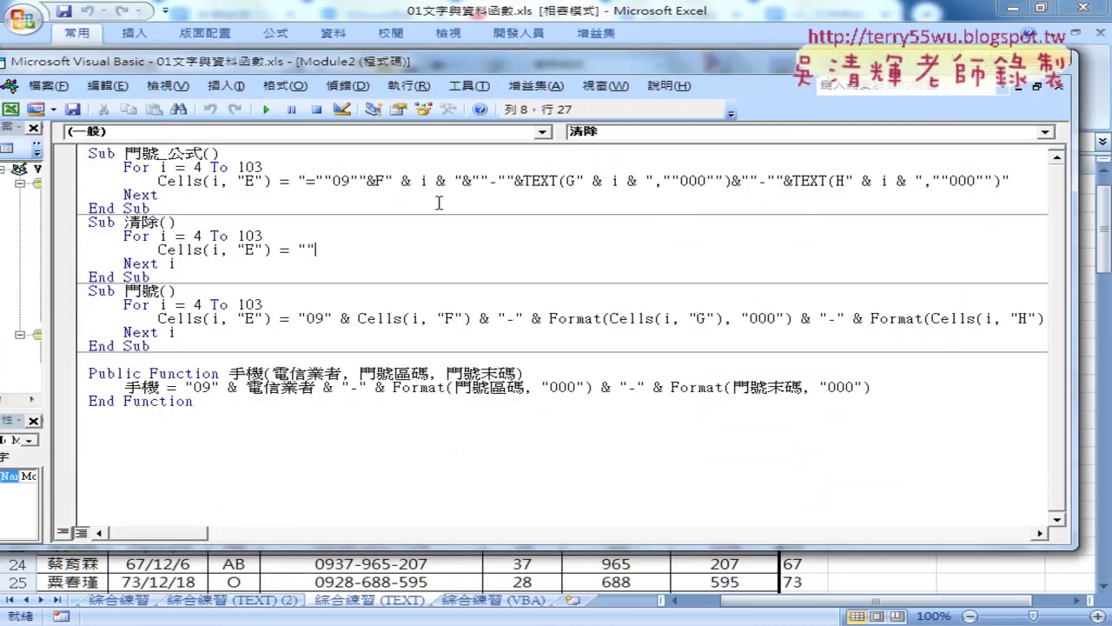
drag(385, 181, 466, 181)
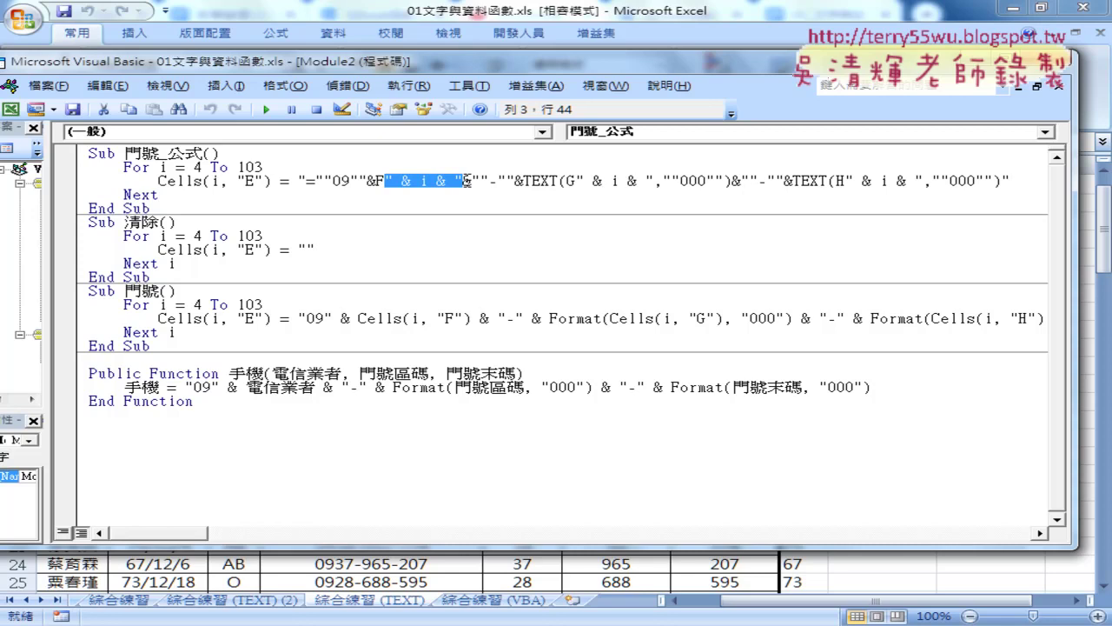
drag(315, 250, 299, 254)
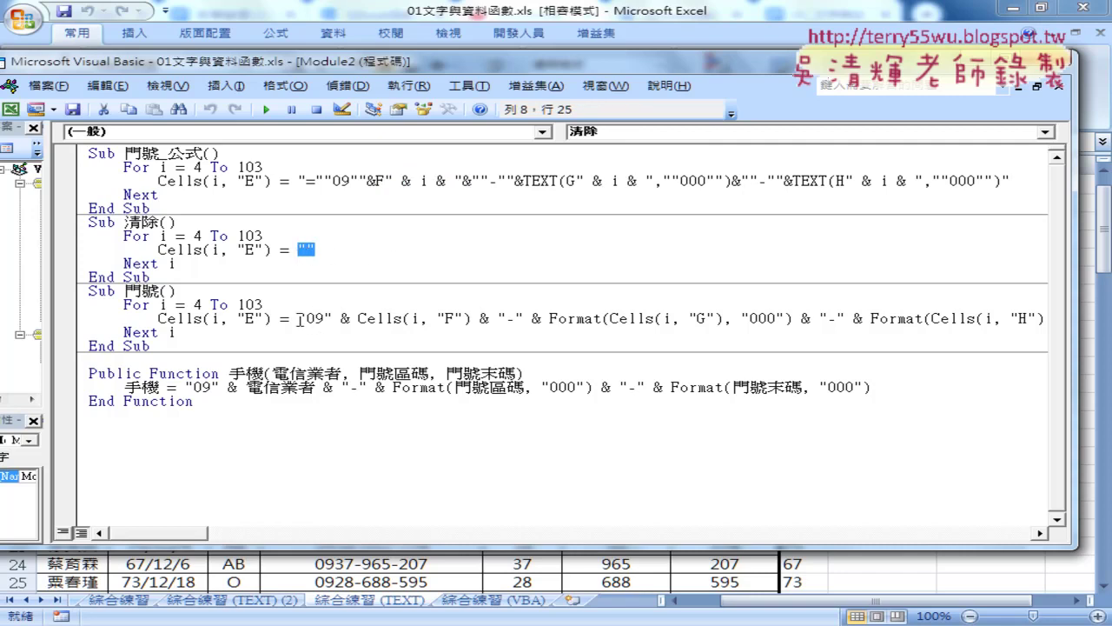
drag(299, 319, 462, 318)
click(386, 318)
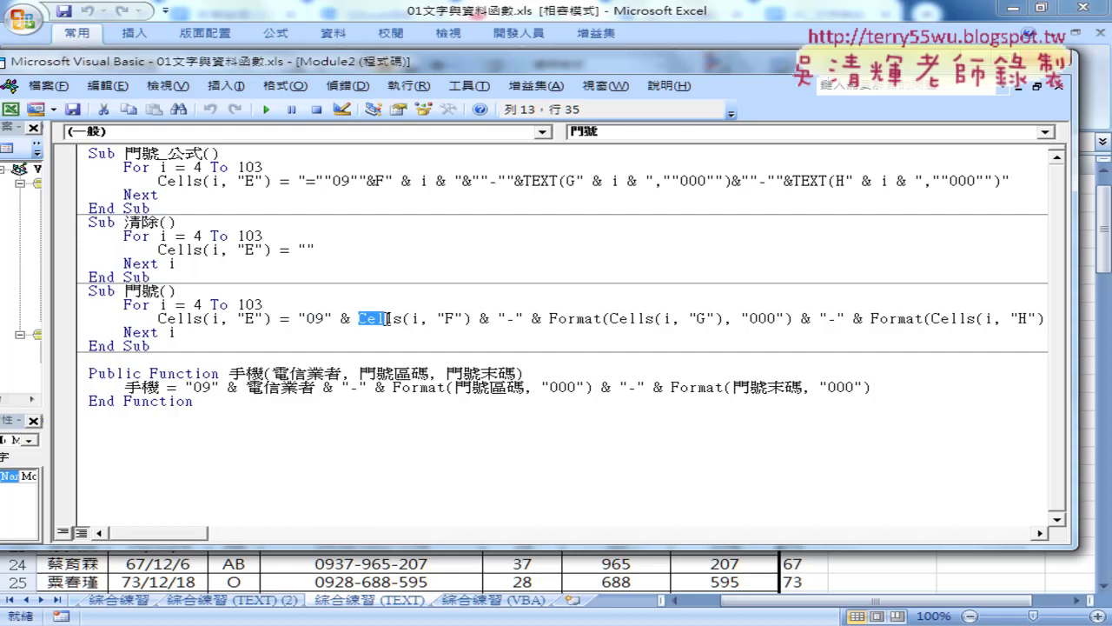
click(876, 577)
On the 綜合練習 sheet, clear column E and refill it with plain phone-number values, checking E4.
click(500, 600)
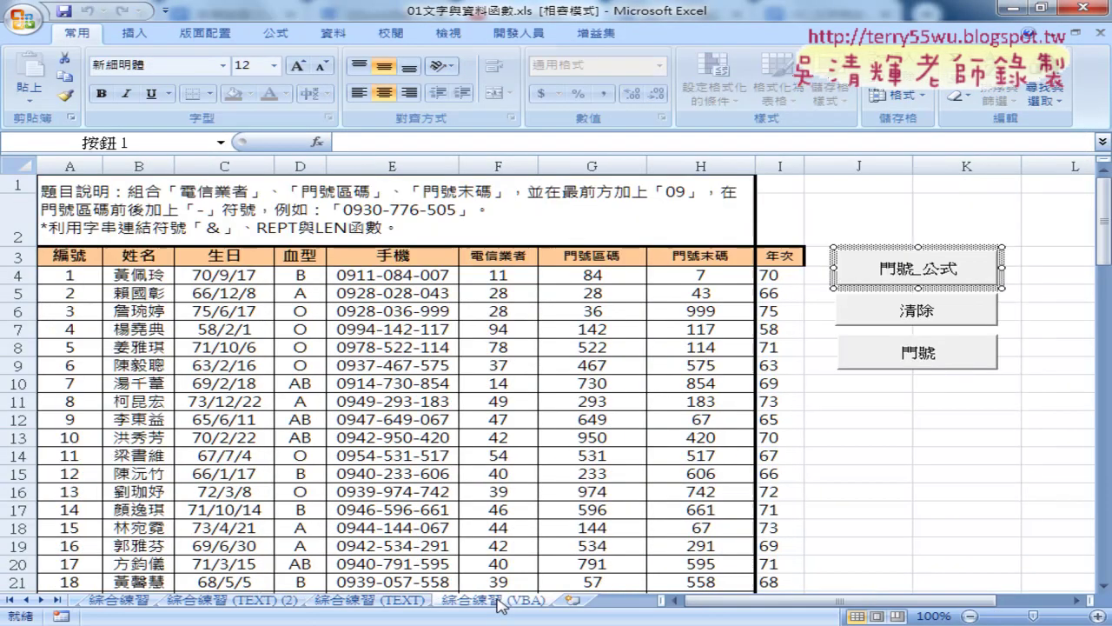
click(918, 323)
click(911, 363)
click(413, 277)
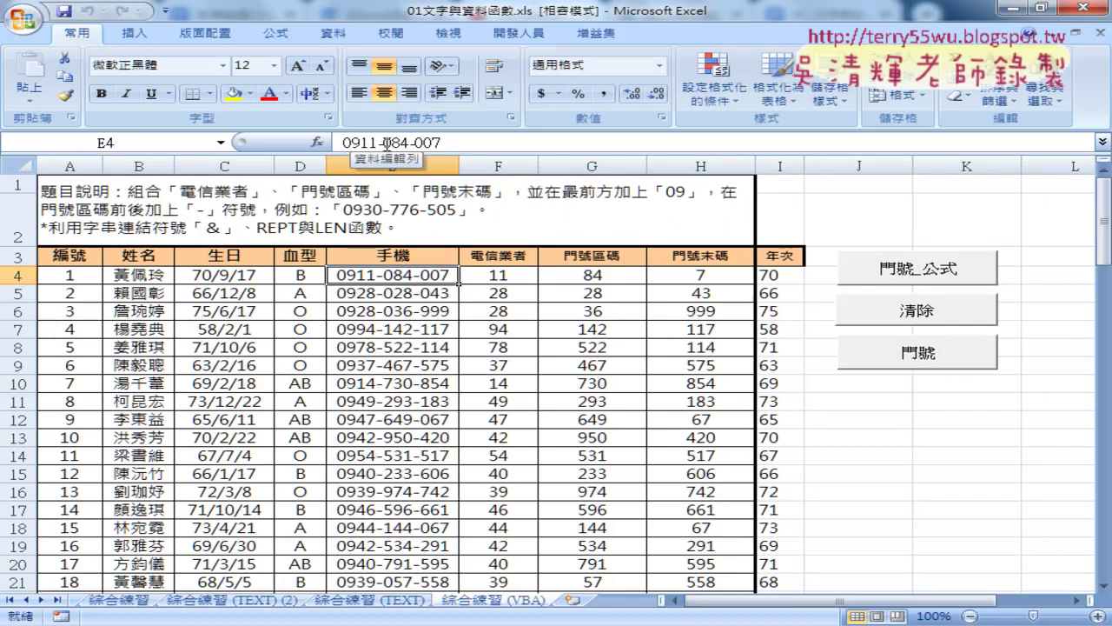
Try the formula fill, then clear and refill column E with plain values and show the 開發人員 tab.
click(906, 273)
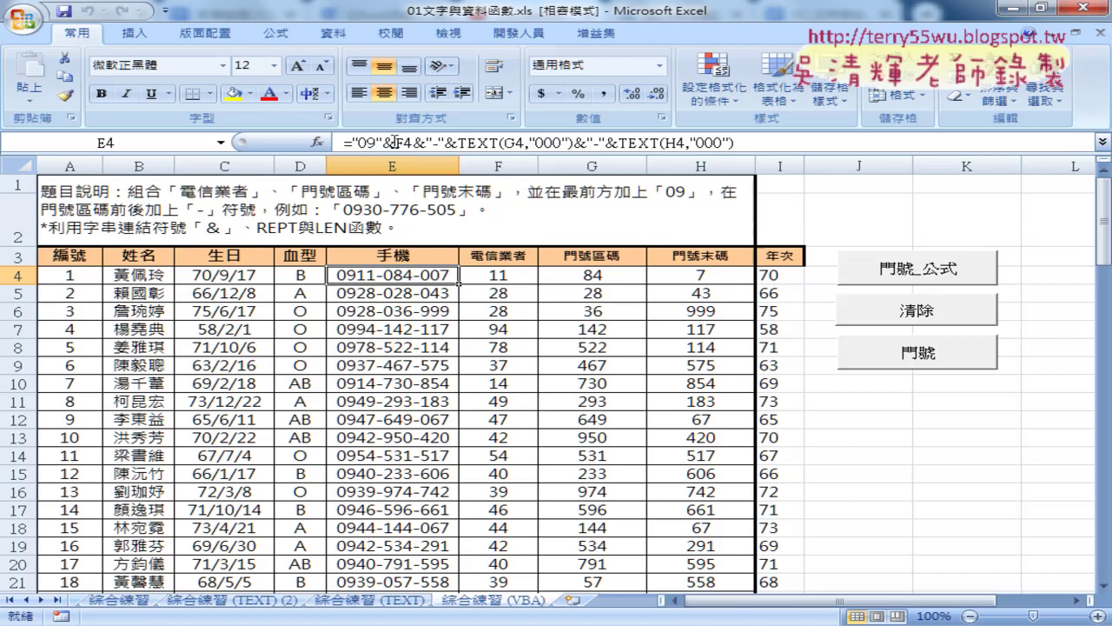
click(905, 319)
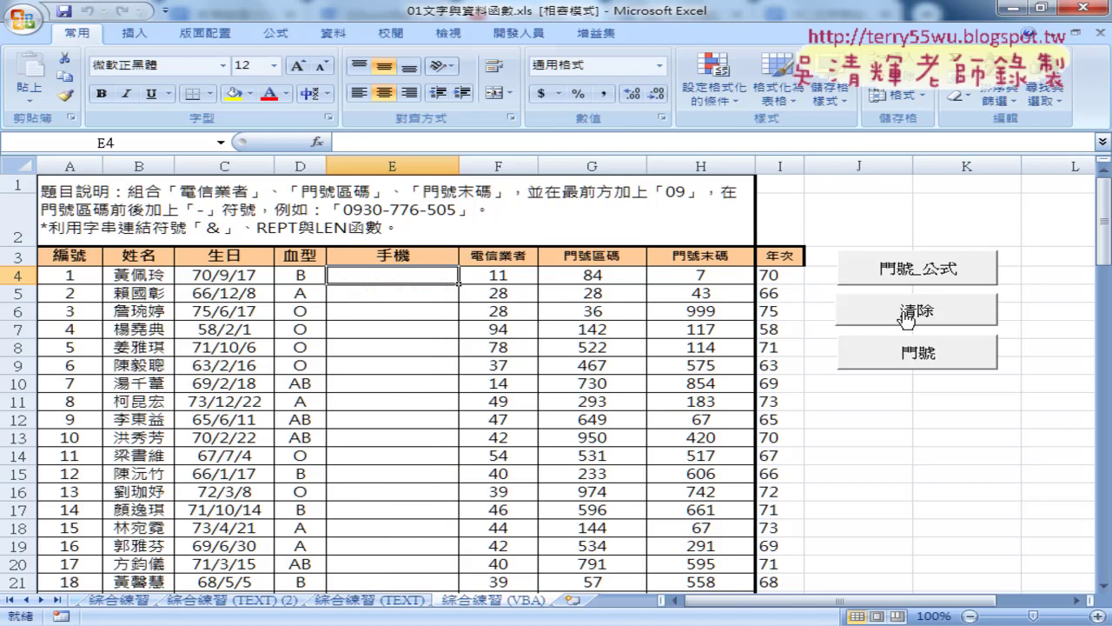
click(901, 363)
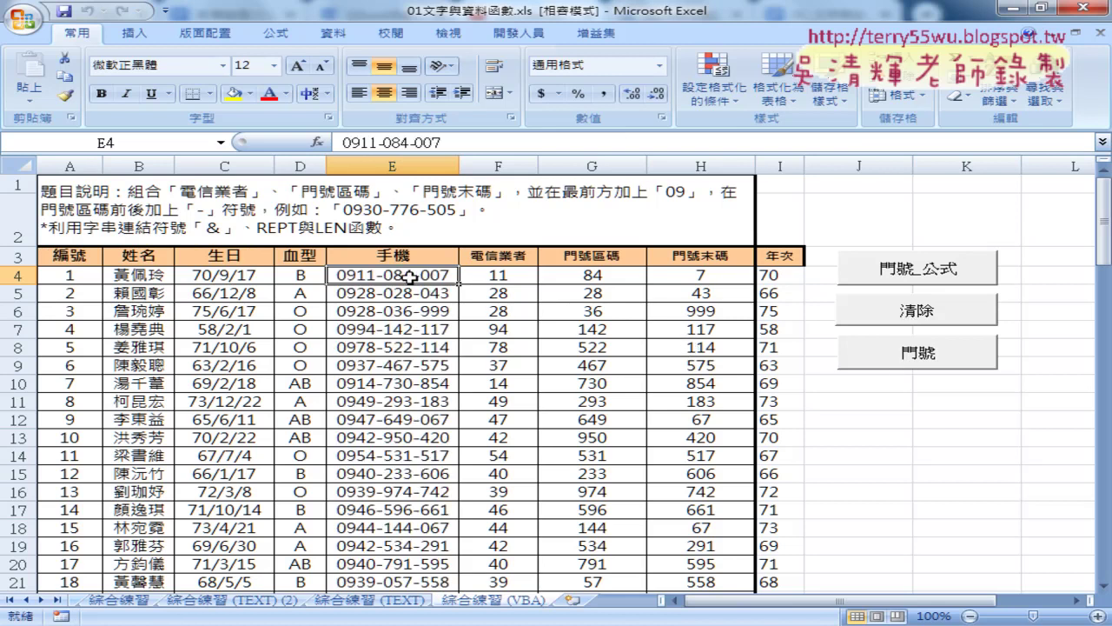
click(519, 33)
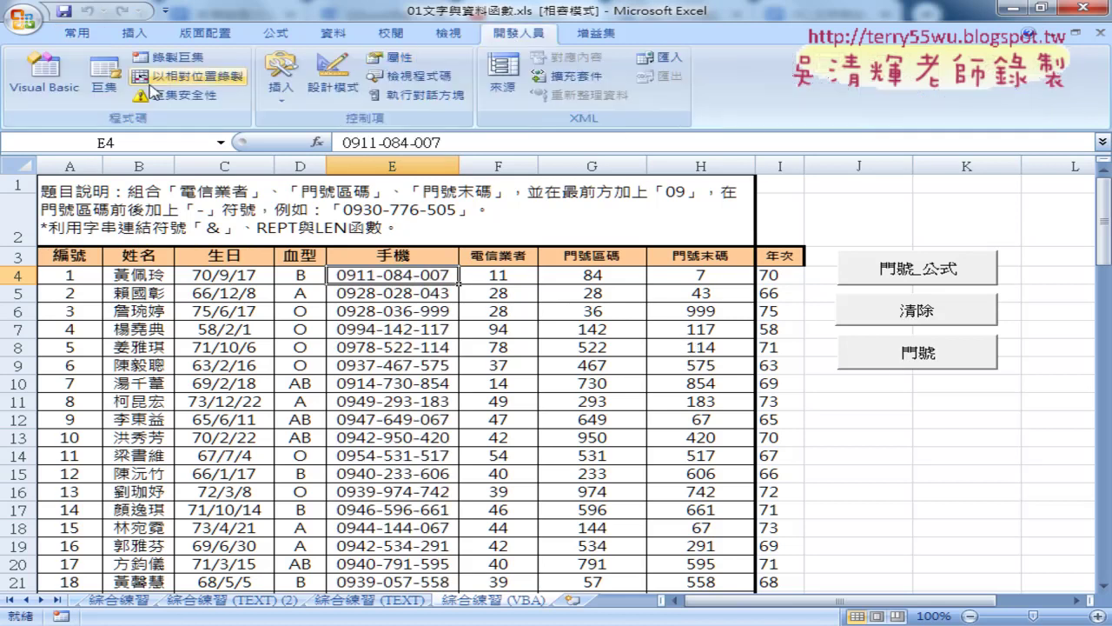
In the 門號 macro, highlight "09" and Cells(i, "F"), and shrink the editor to show worksheet row 4.
click(45, 76)
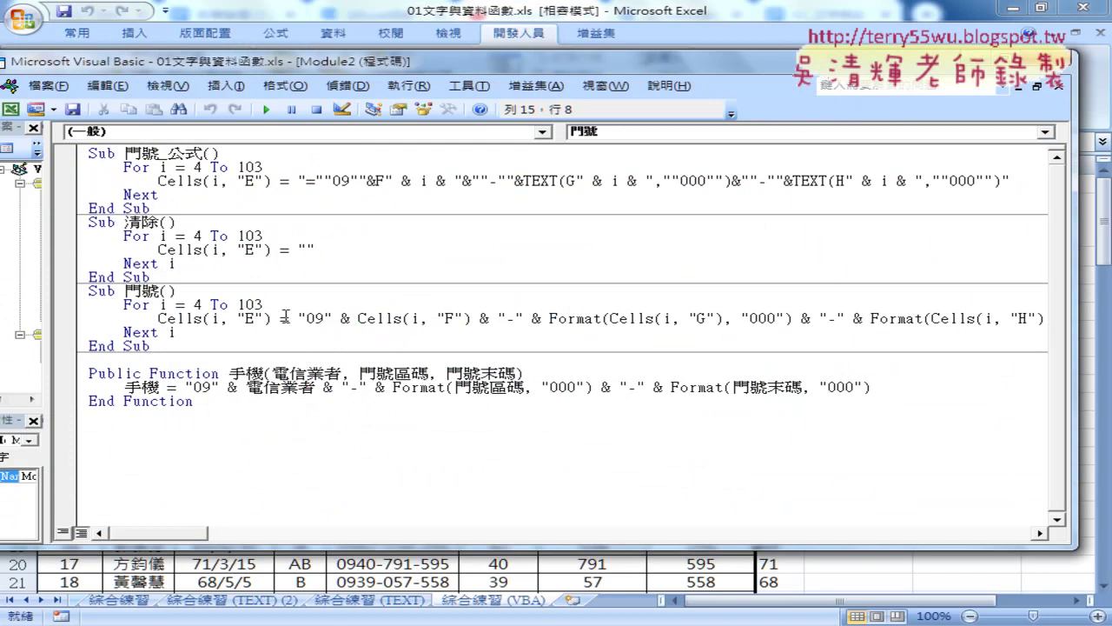
drag(298, 318, 331, 318)
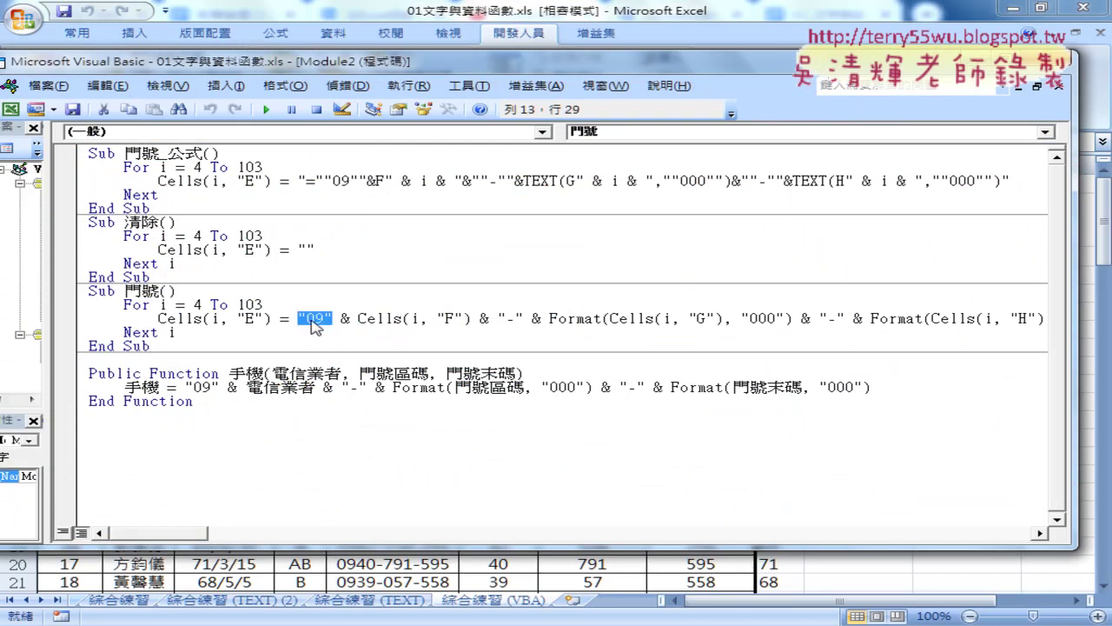
drag(351, 318, 401, 318)
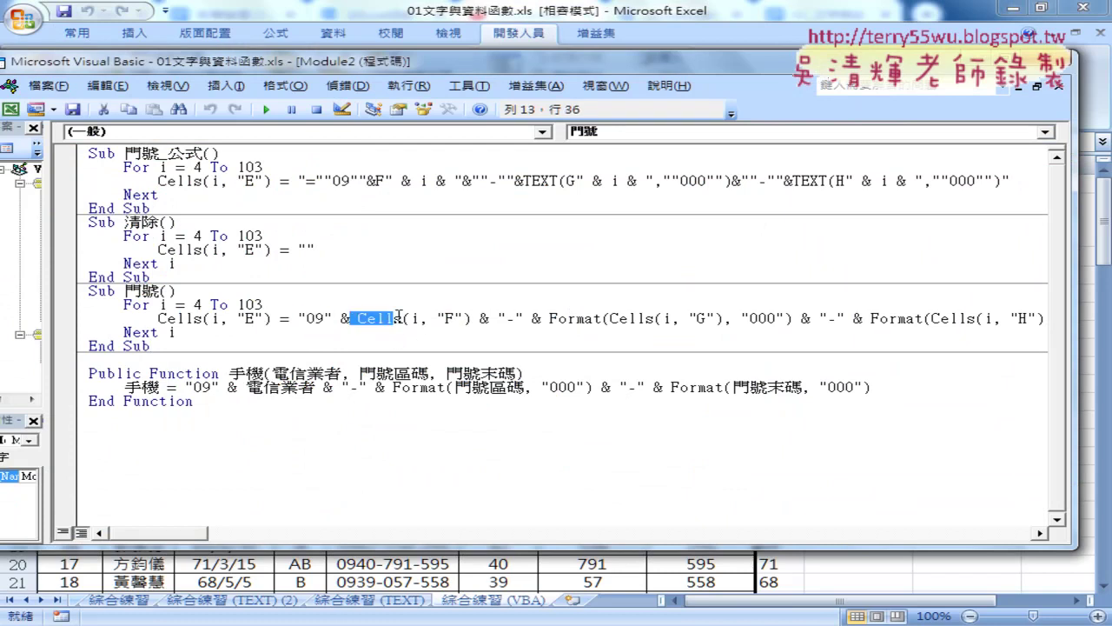
drag(459, 62, 562, 257)
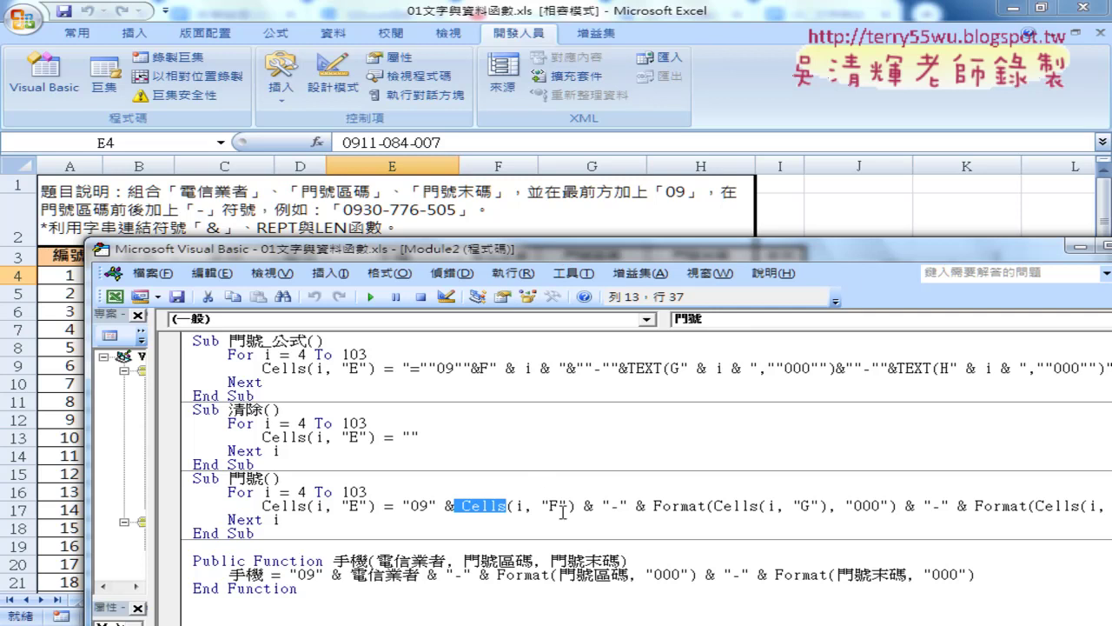
drag(567, 506, 551, 506)
drag(499, 249, 503, 301)
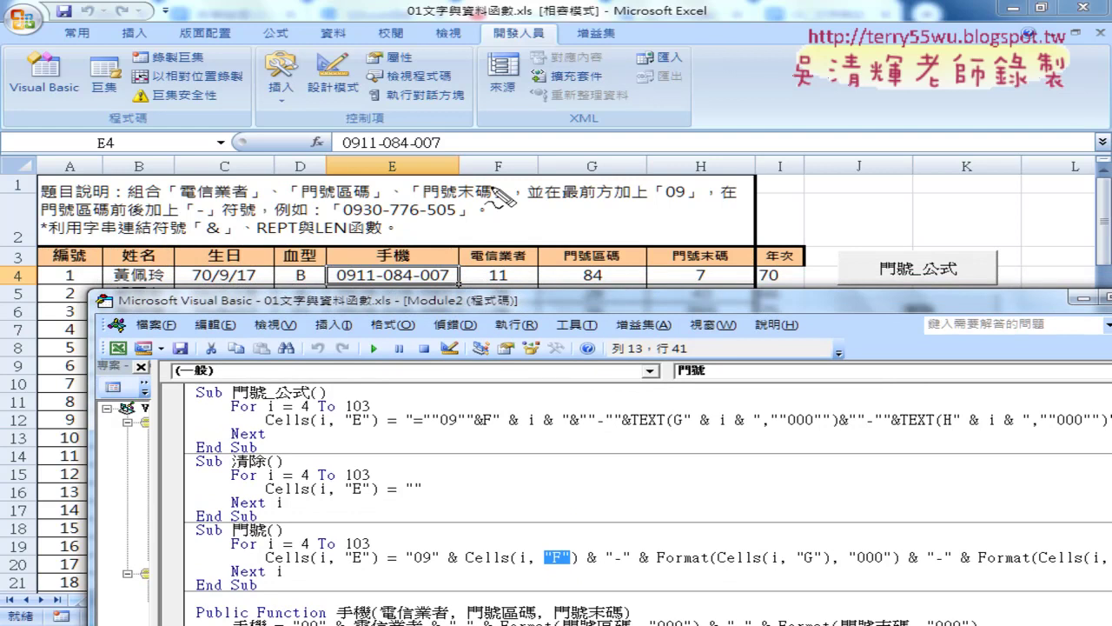
mouse_move(457, 275)
mouse_down()
mouse_move(546, 532)
mouse_move(570, 524)
mouse_up()
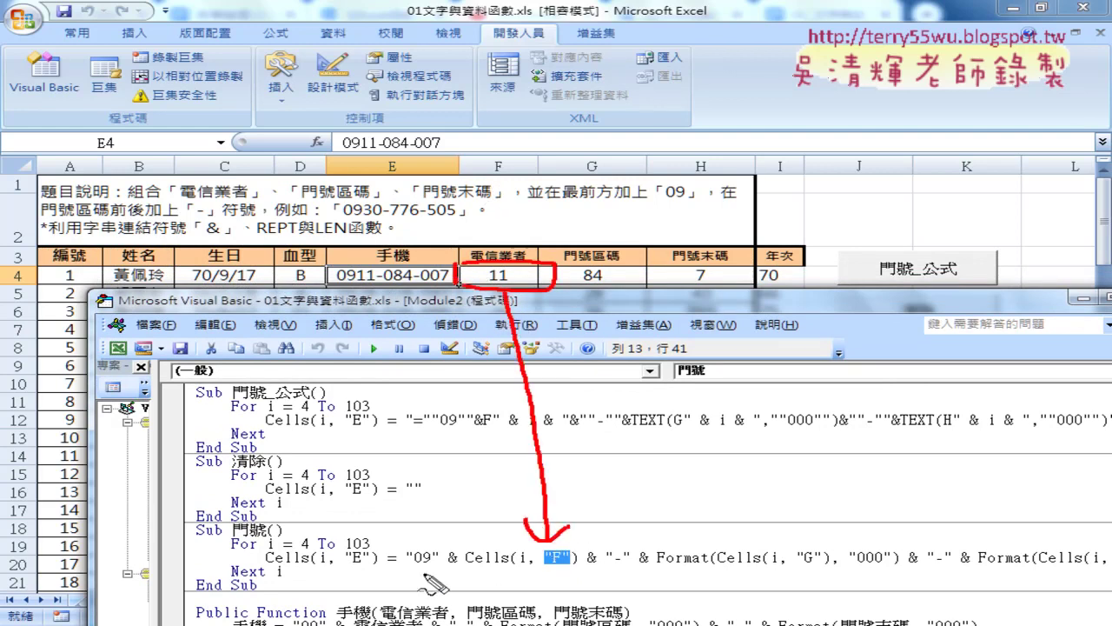
drag(410, 564, 428, 563)
drag(570, 565, 415, 564)
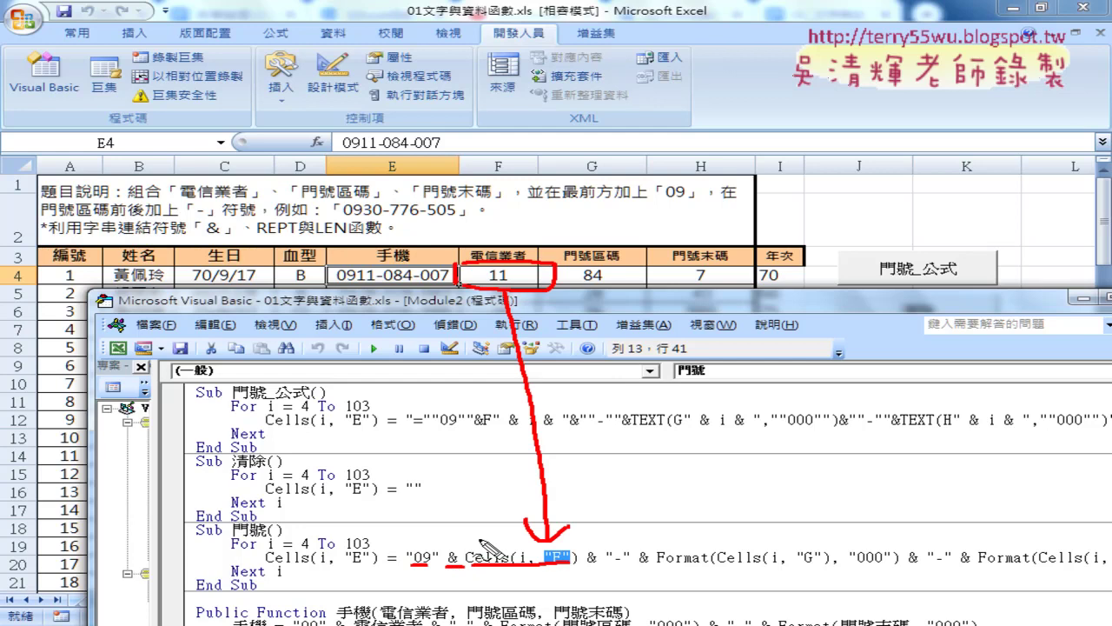
drag(589, 540, 609, 536)
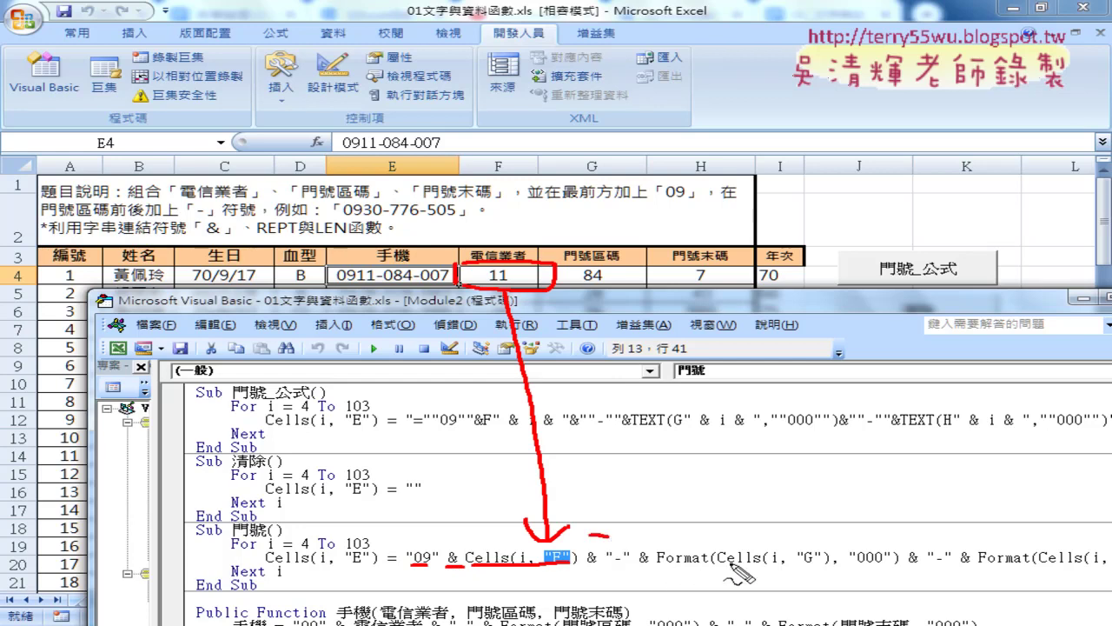
drag(723, 566, 837, 565)
mouse_move(598, 287)
mouse_down()
mouse_move(752, 540)
mouse_move(784, 524)
mouse_up()
drag(656, 567, 700, 566)
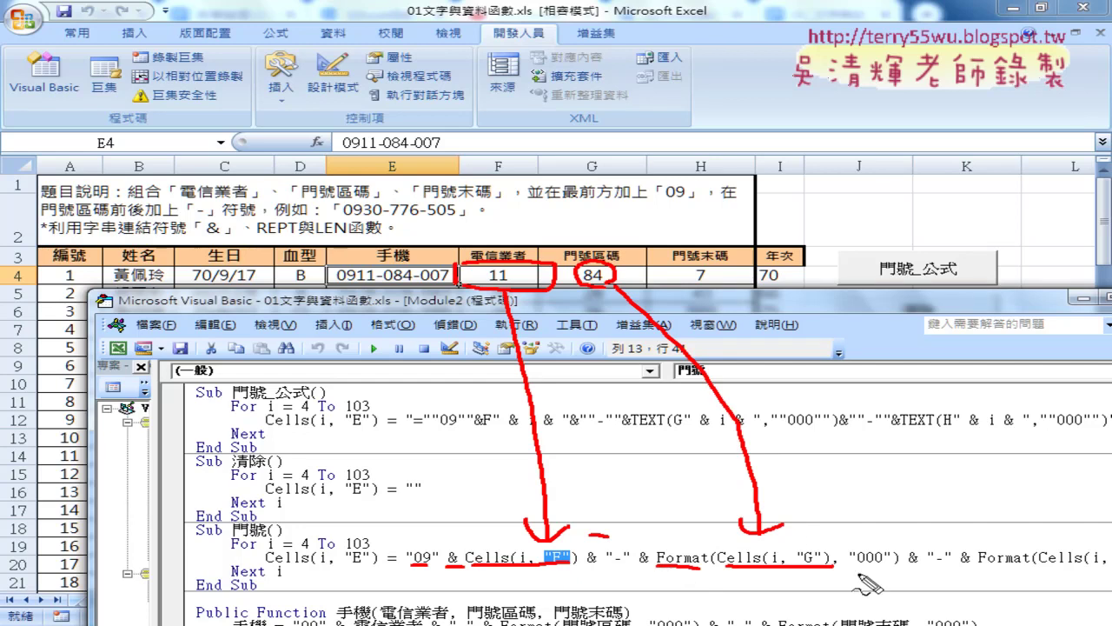
drag(852, 566, 892, 564)
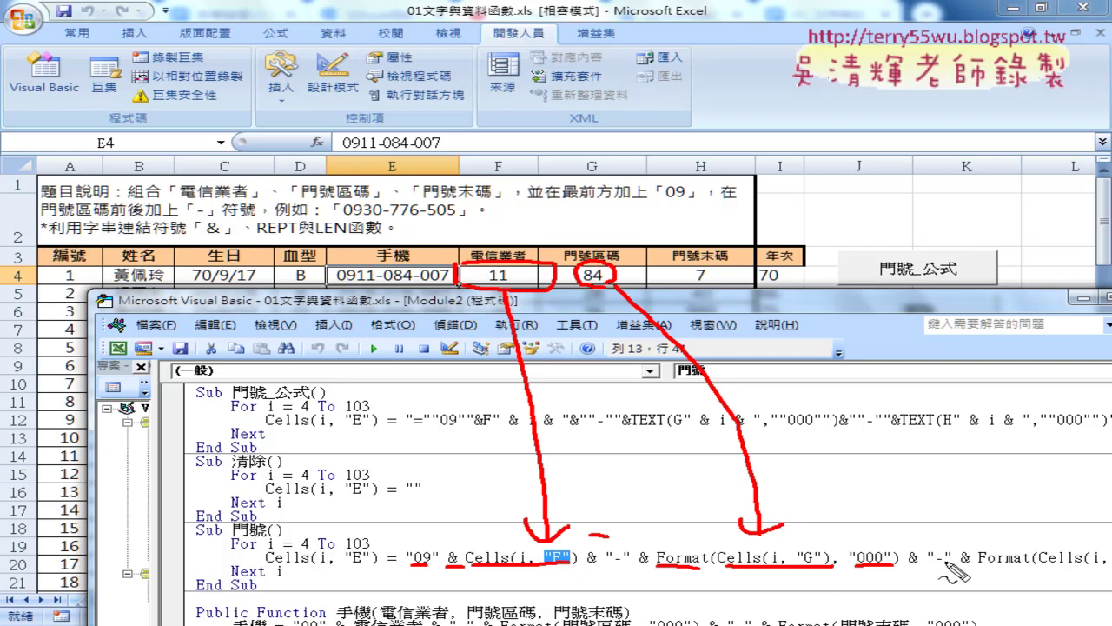
mouse_move(711, 267)
mouse_down()
mouse_move(997, 462)
mouse_move(1072, 534)
mouse_up()
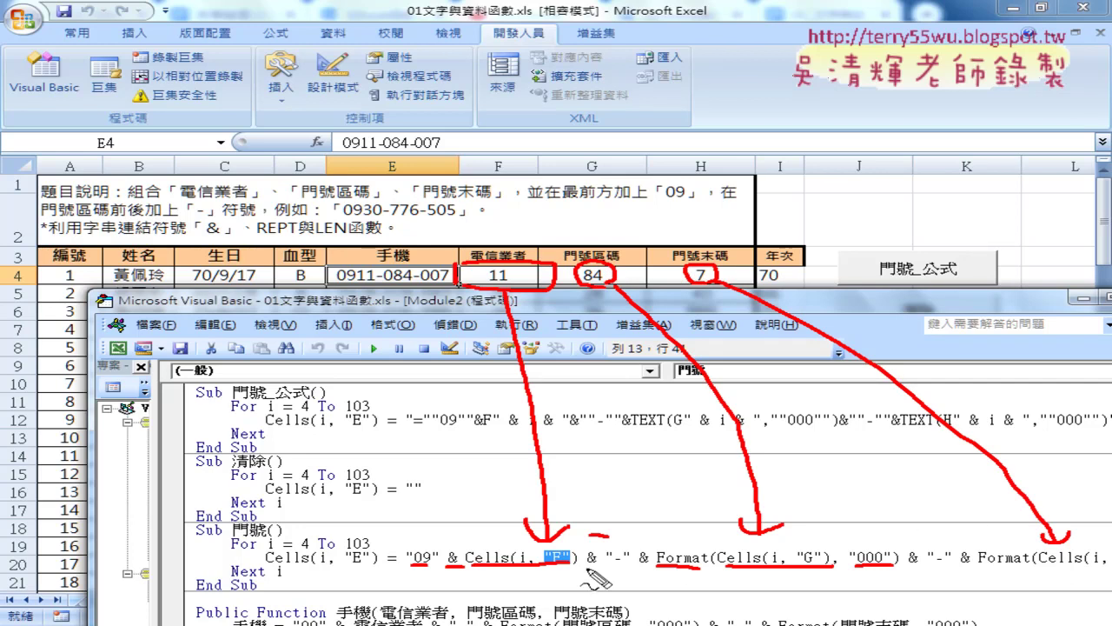
drag(654, 533, 347, 541)
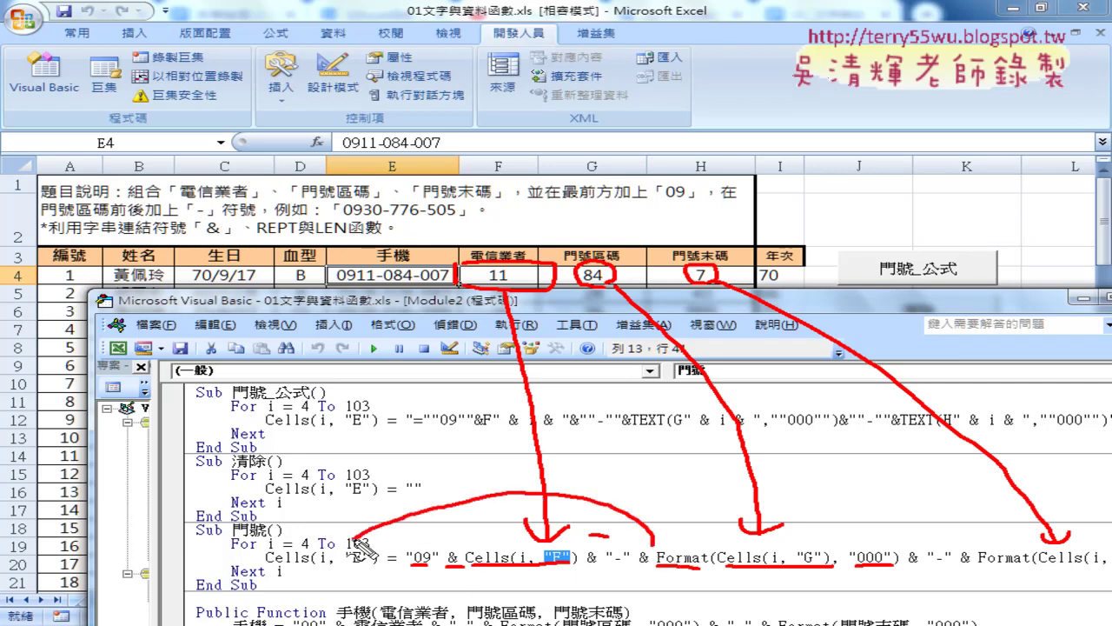
drag(453, 289, 456, 289)
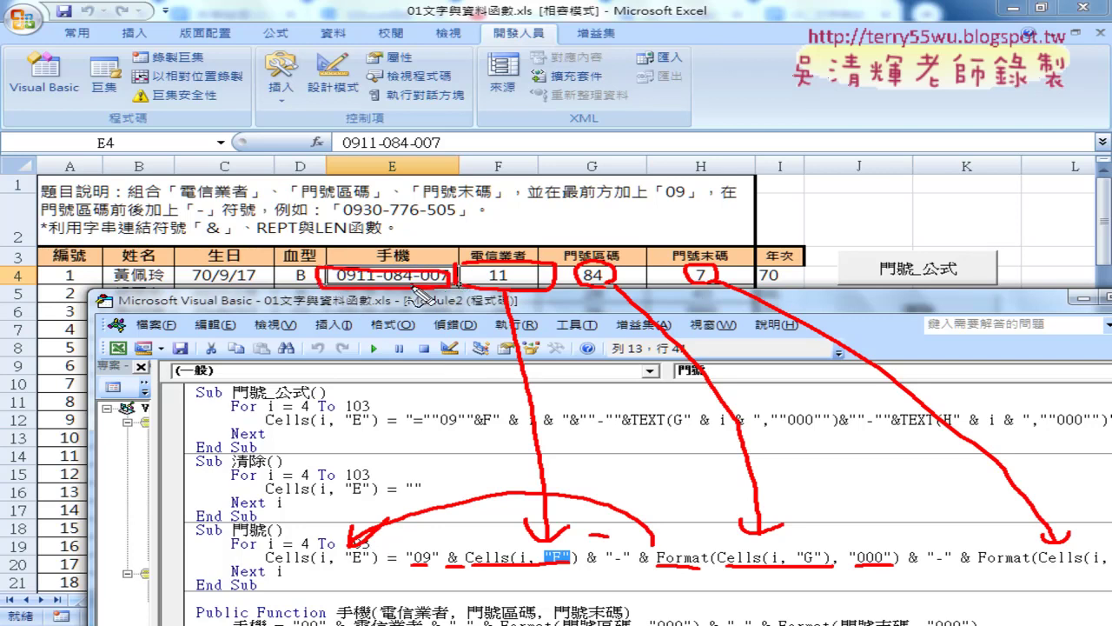
drag(236, 552, 353, 549)
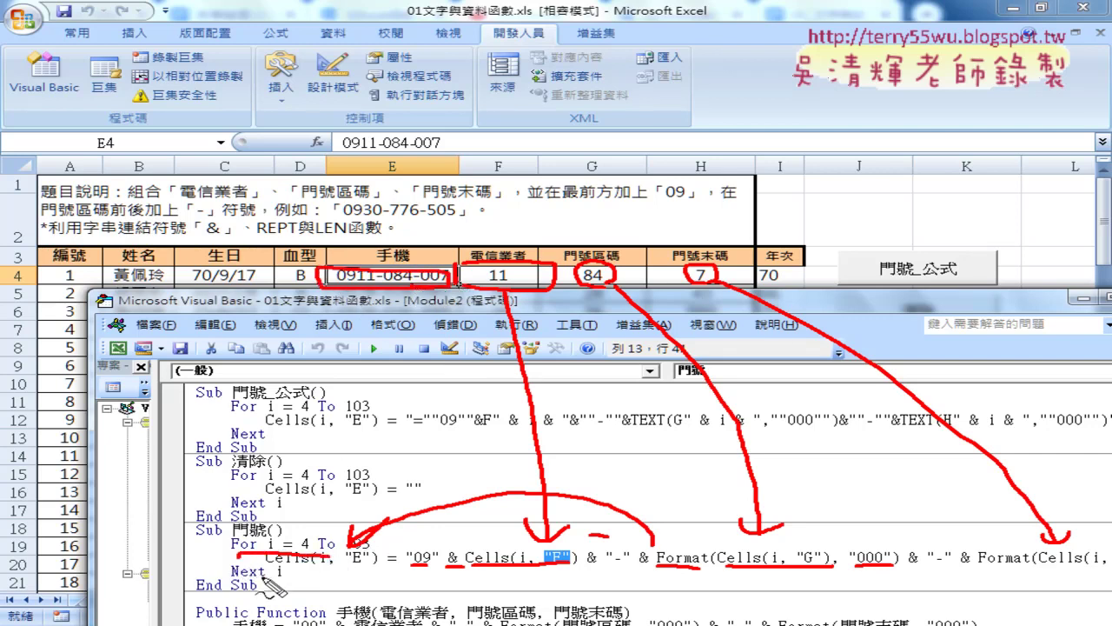
drag(245, 575, 273, 572)
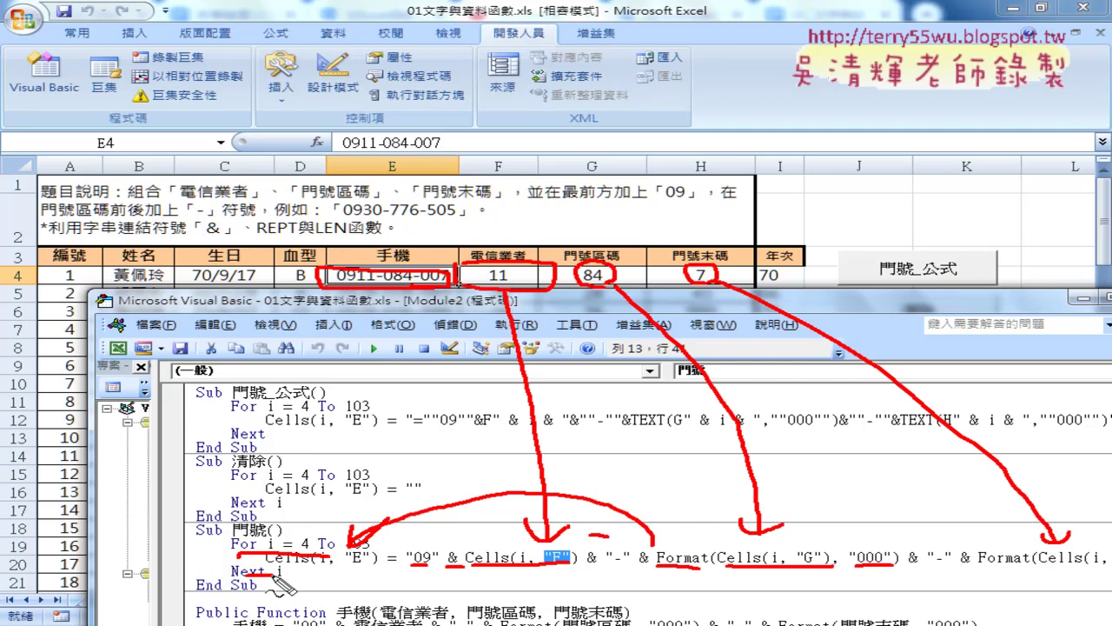
key(Escape)
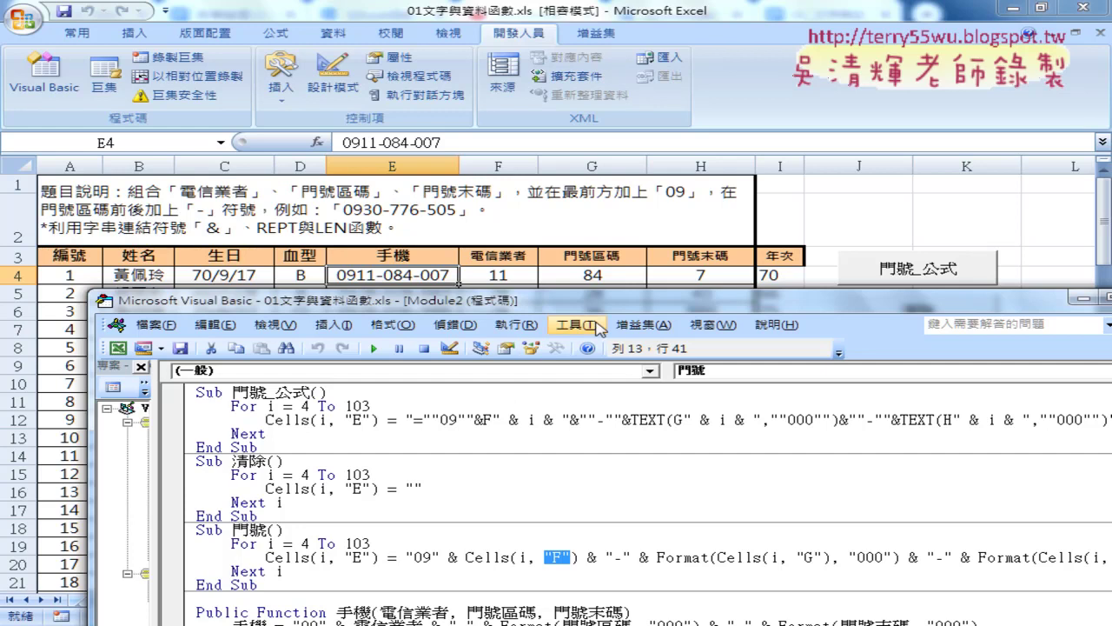
drag(591, 303, 589, 175)
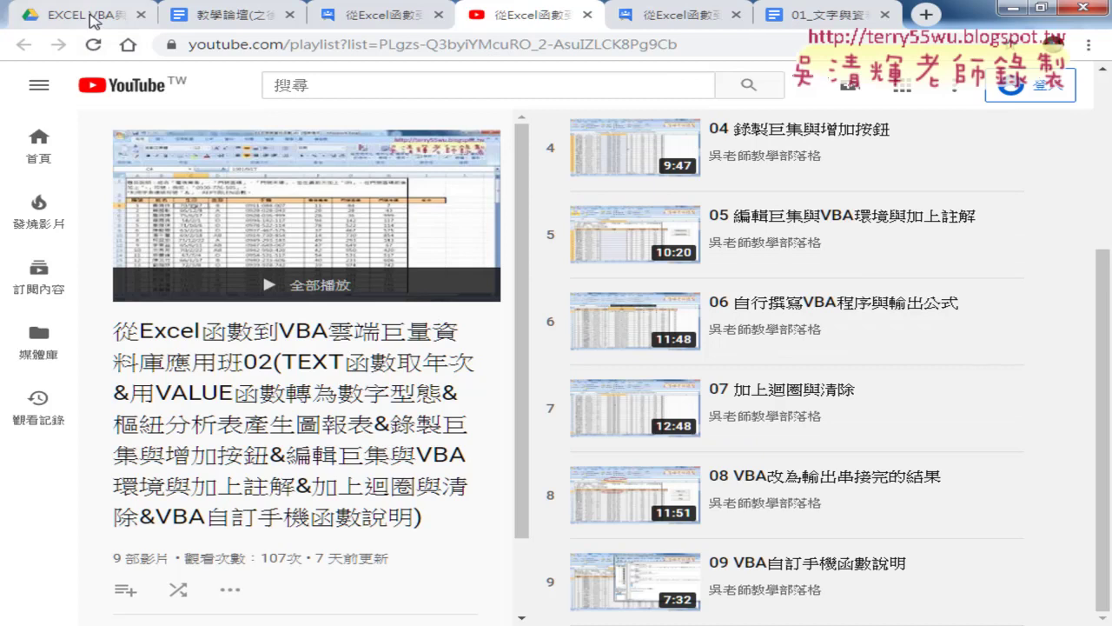
Open 01_文字與資料函數程式碼.docx from Drive's _雲端白板畫面 > 01_文字與資料函數 folder.
click(95, 20)
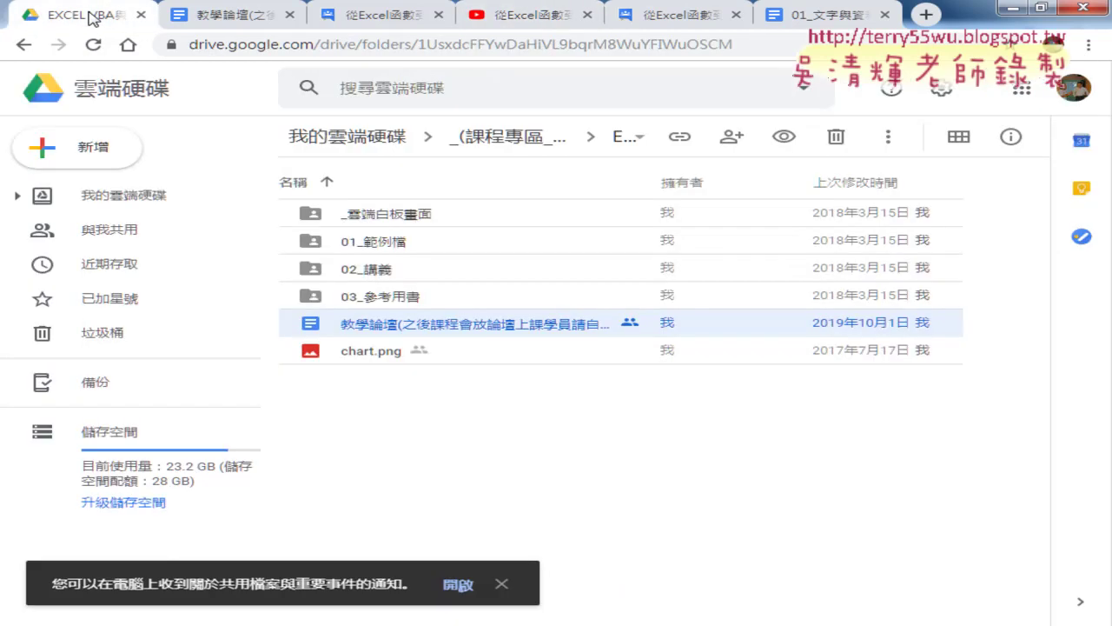
double_click(401, 217)
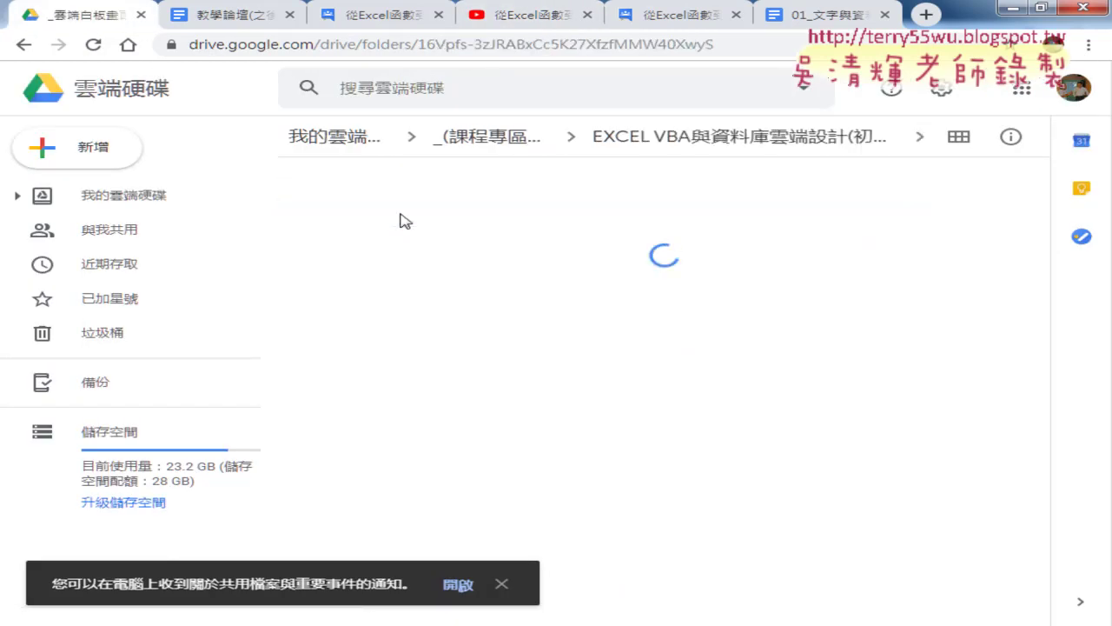
click(387, 221)
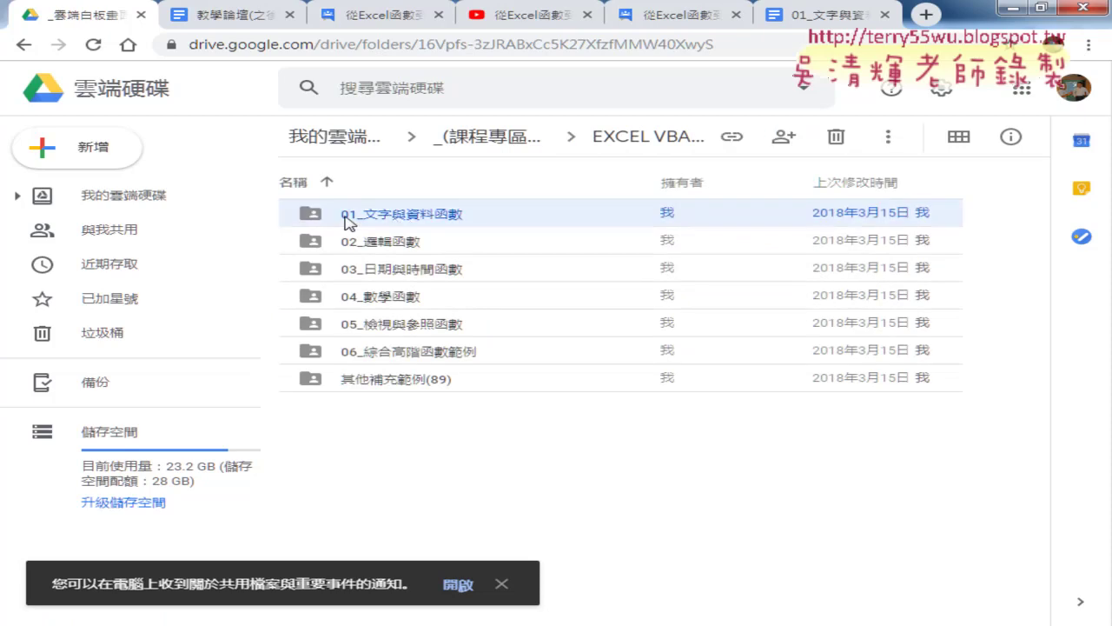
double_click(395, 223)
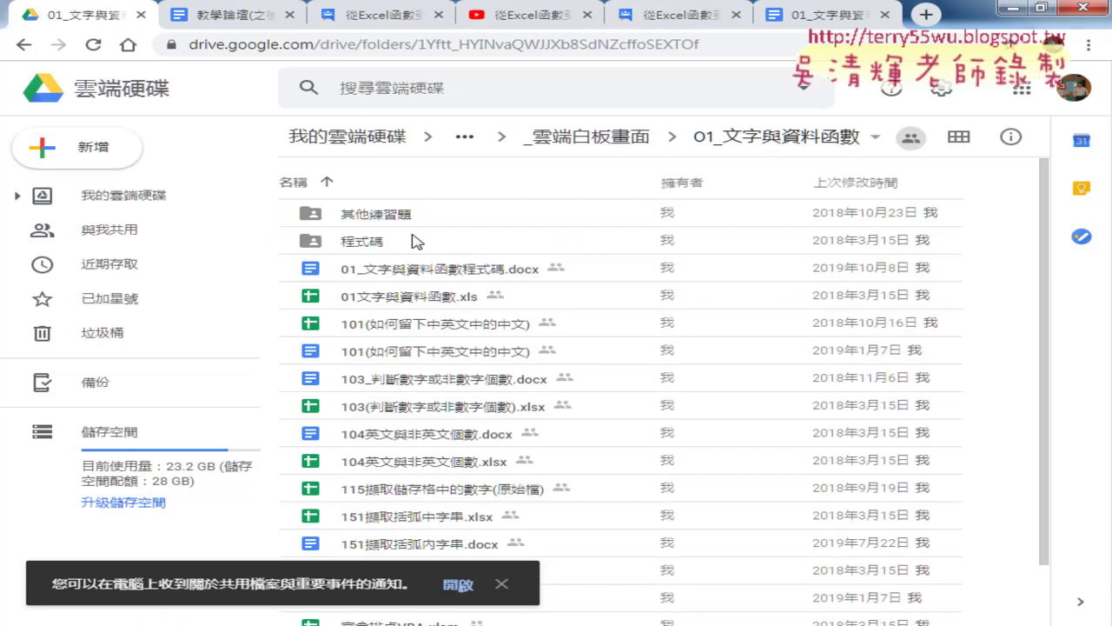
click(392, 271)
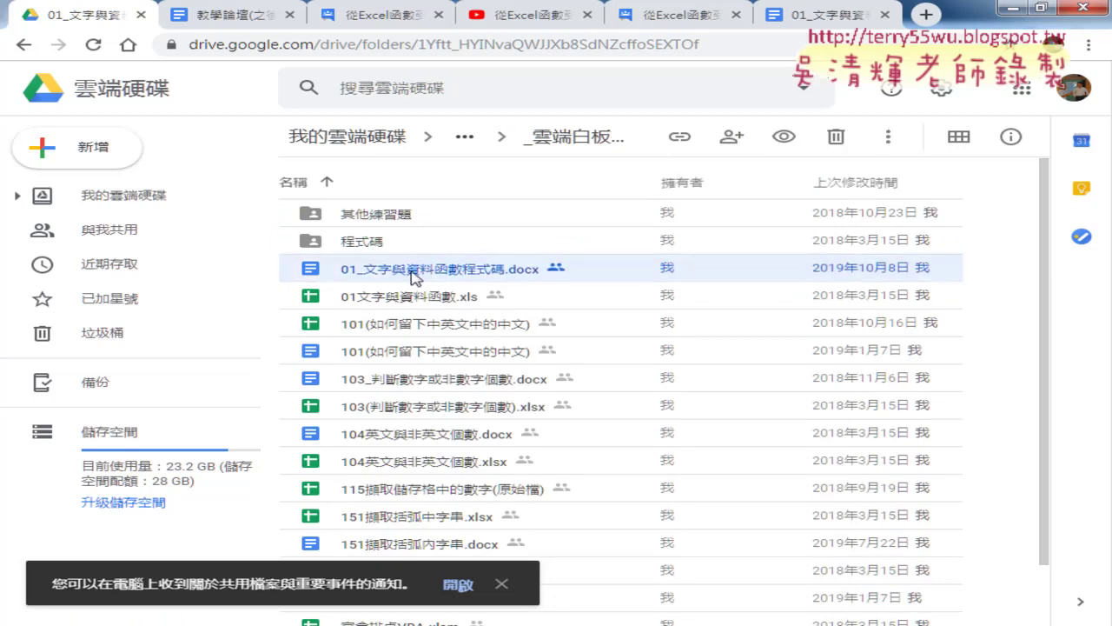
double_click(413, 276)
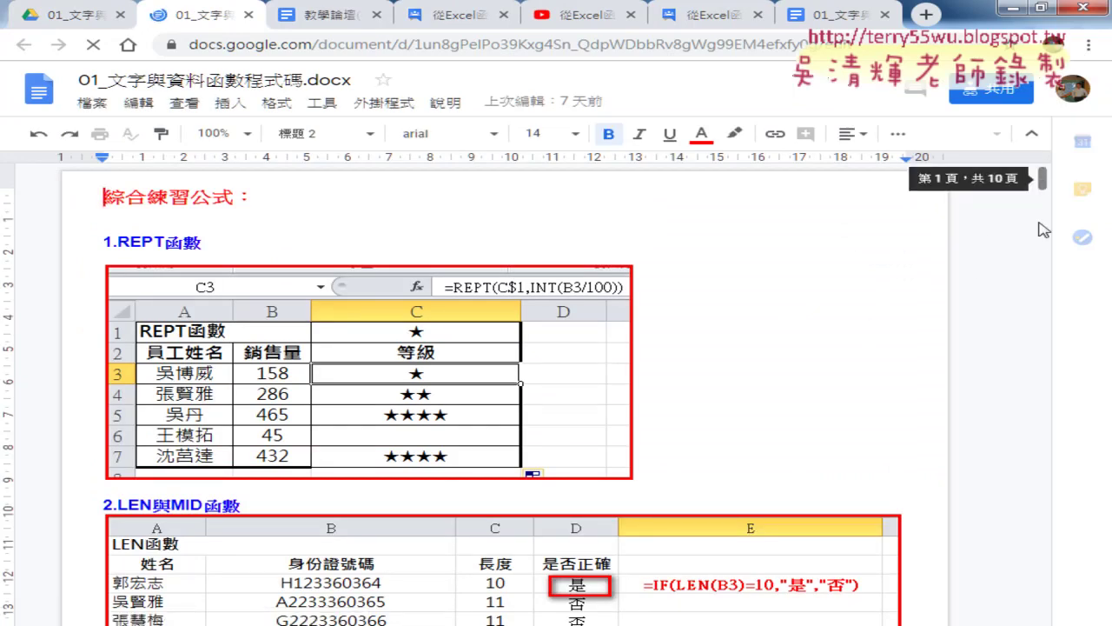
Scroll to the 加上FOR迴圈 section and select the 門號_公式 and 清除 loops (For i = 4 To 103).
drag(1042, 230, 1054, 377)
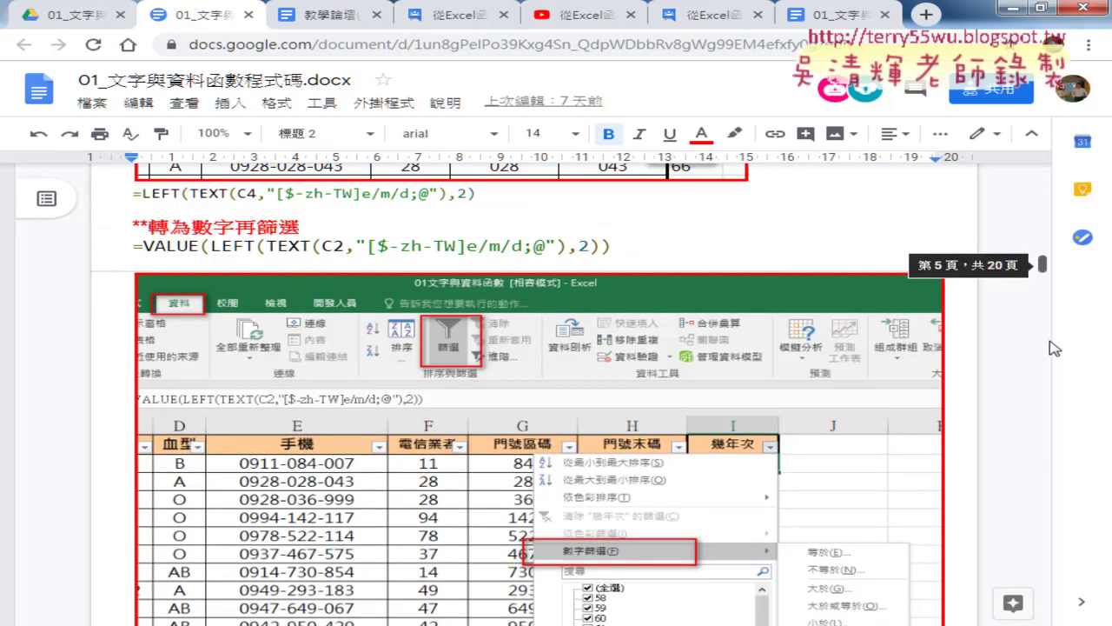
scroll(1055, 347, down, 3)
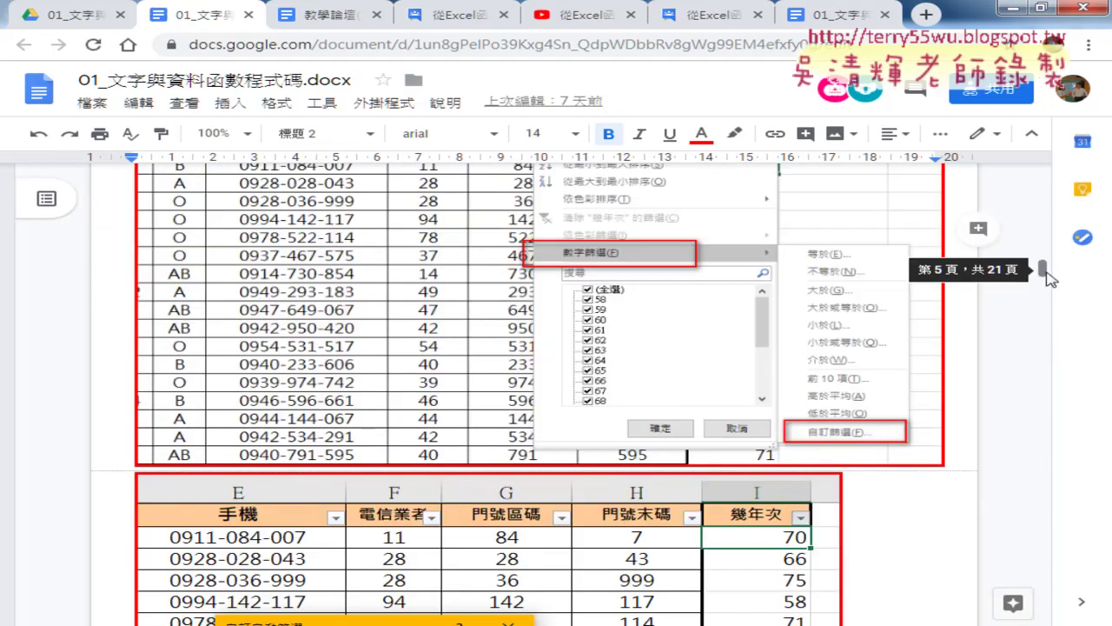
mouse_move(1050, 277)
mouse_down()
mouse_move(1050, 231)
mouse_move(1049, 371)
mouse_up()
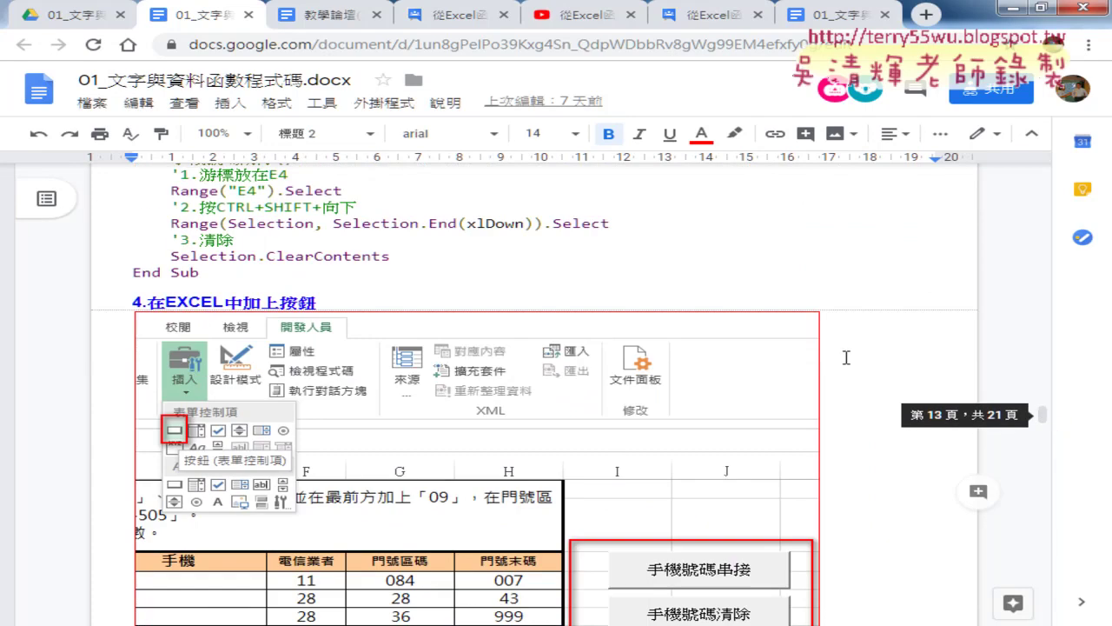
drag(1049, 371, 1043, 412)
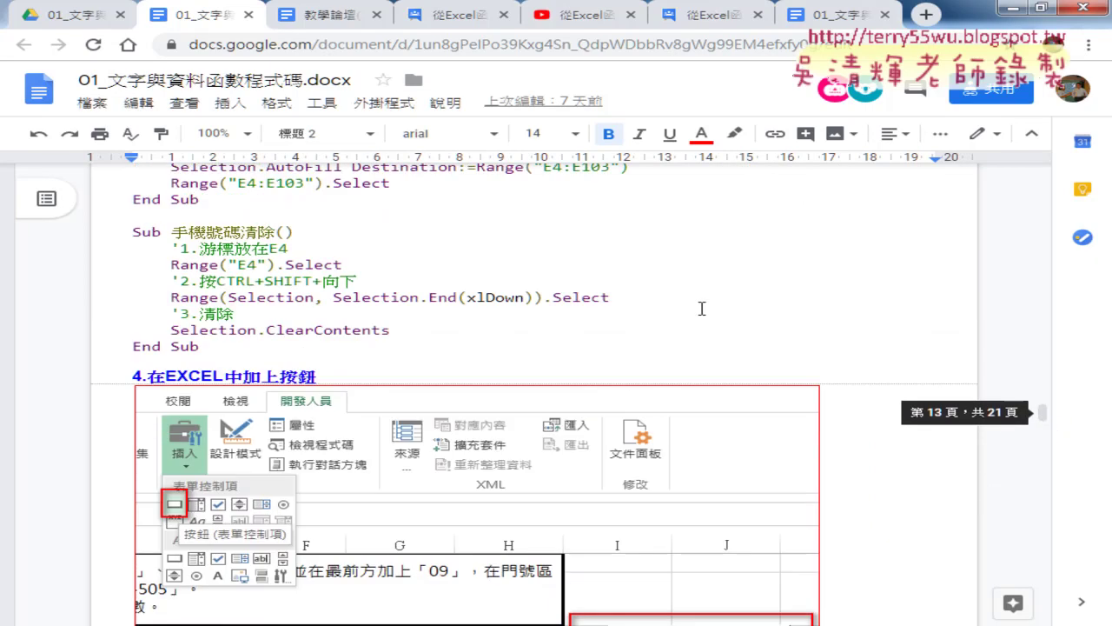
scroll(319, 277, down, 2)
scroll(319, 277, down, 3)
scroll(319, 278, down, 3)
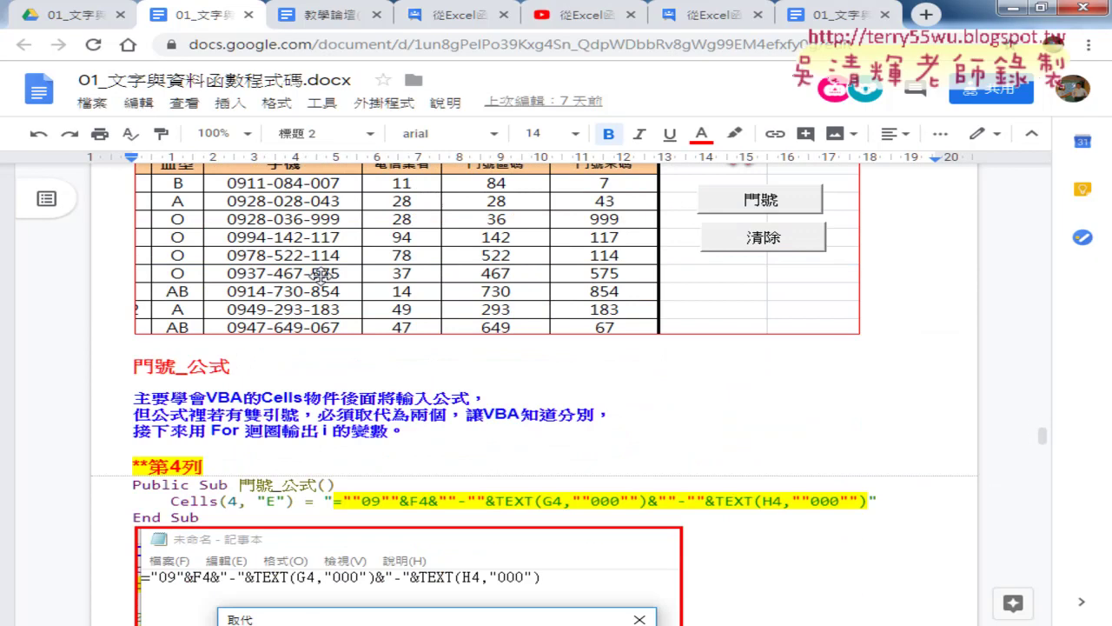
scroll(321, 276, down, 2)
scroll(313, 282, down, 2)
scroll(300, 295, down, 1)
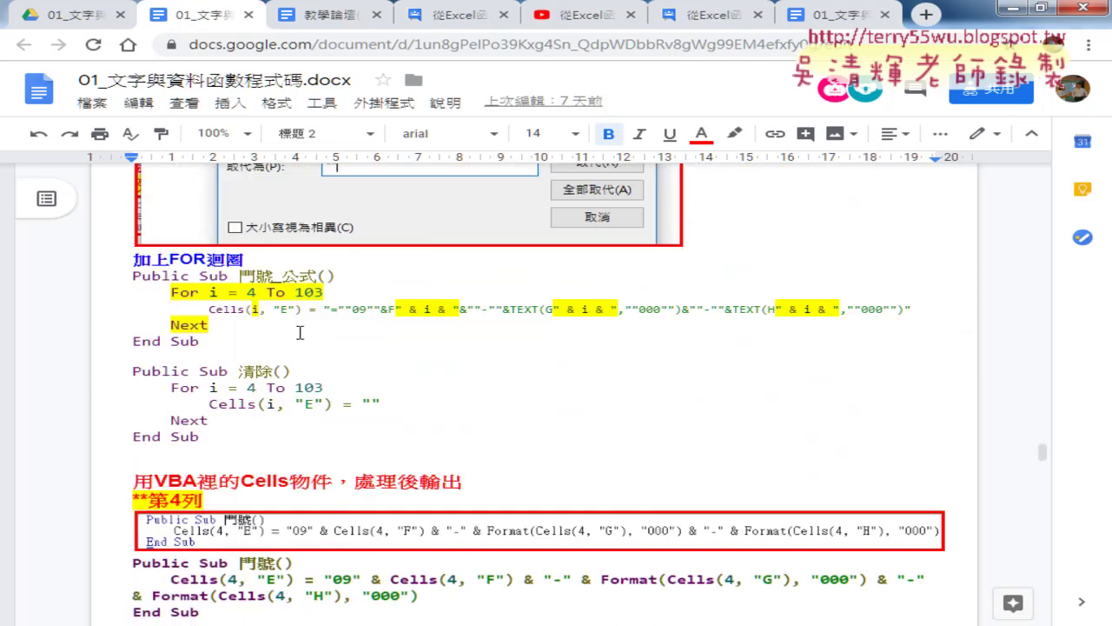
mouse_move(132, 276)
mouse_down()
mouse_move(246, 393)
mouse_move(205, 437)
mouse_up()
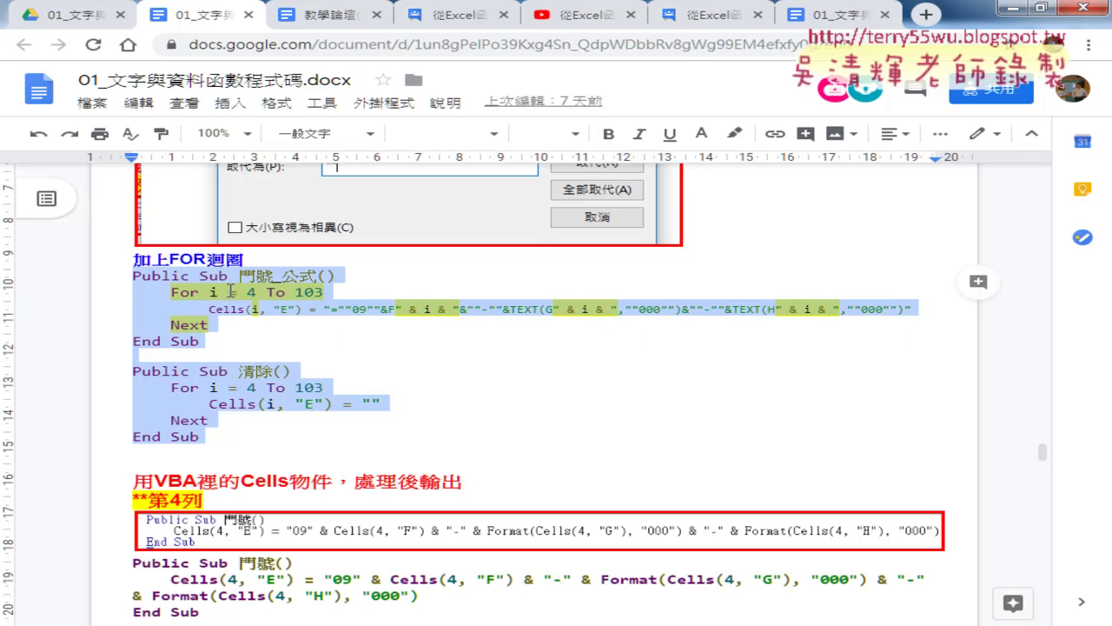
Return to the VBA editor's Module2 and select the 門號_公式 and 清除 macro code.
click(383, 625)
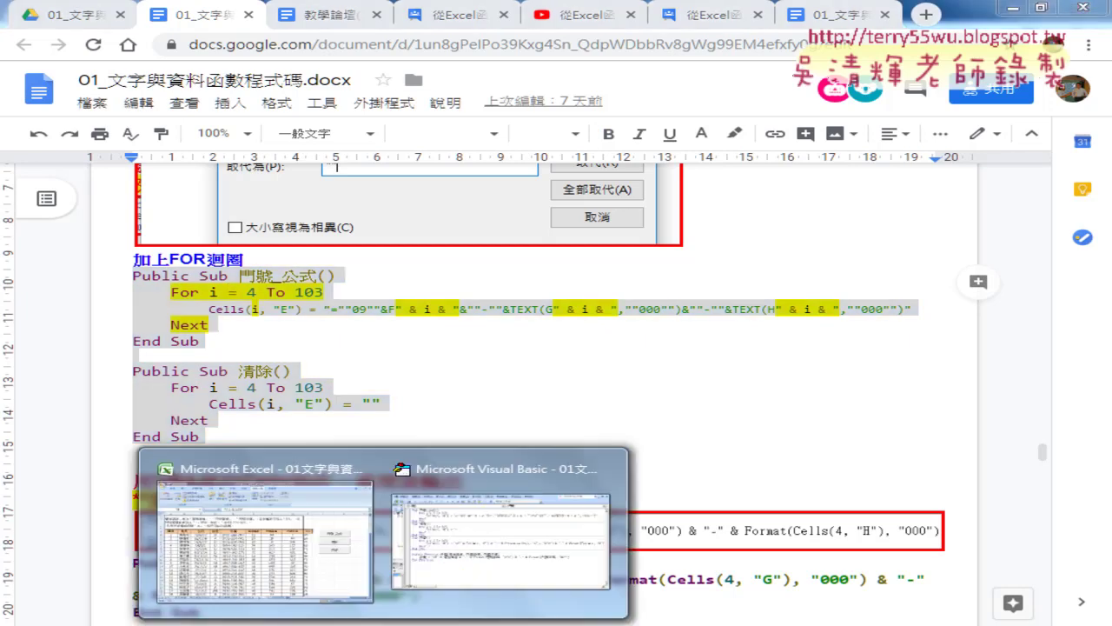
click(493, 549)
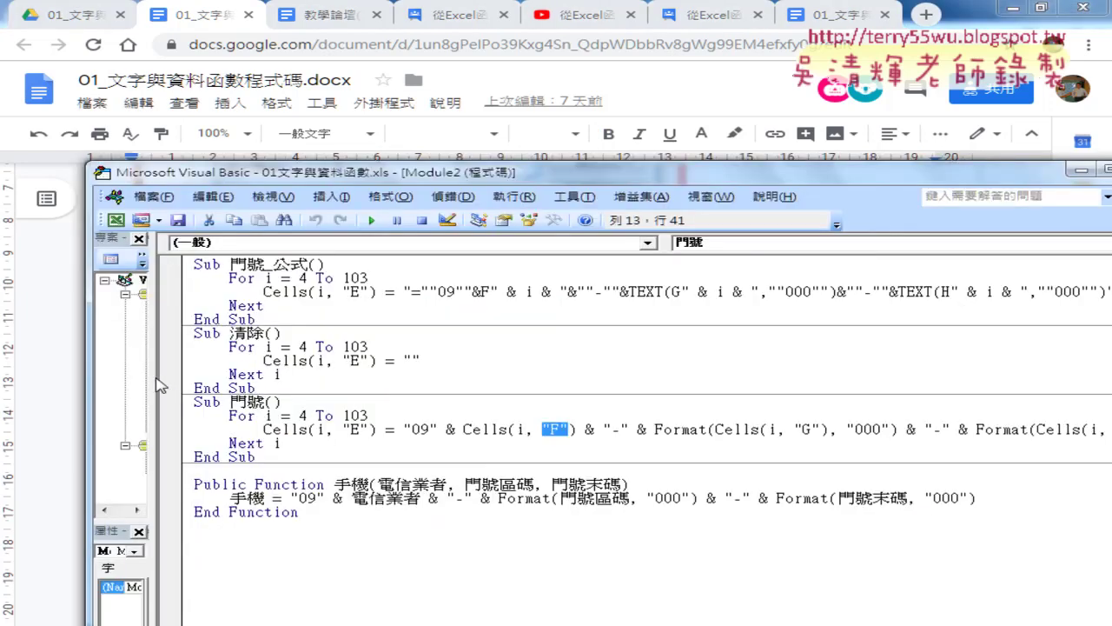
drag(151, 377, 247, 377)
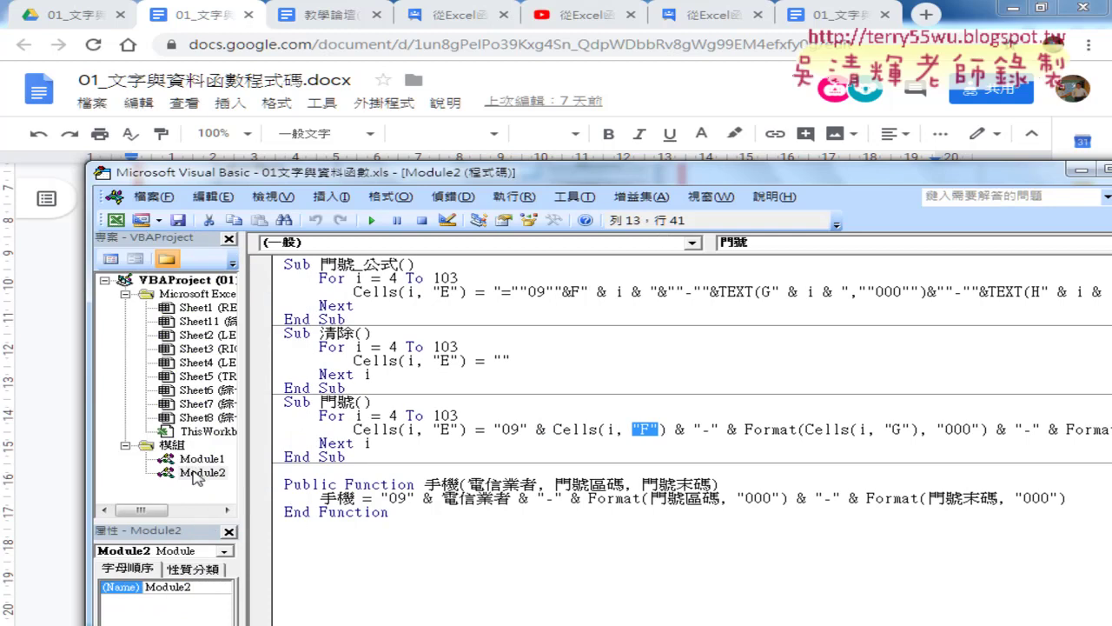
click(184, 472)
right_click(172, 445)
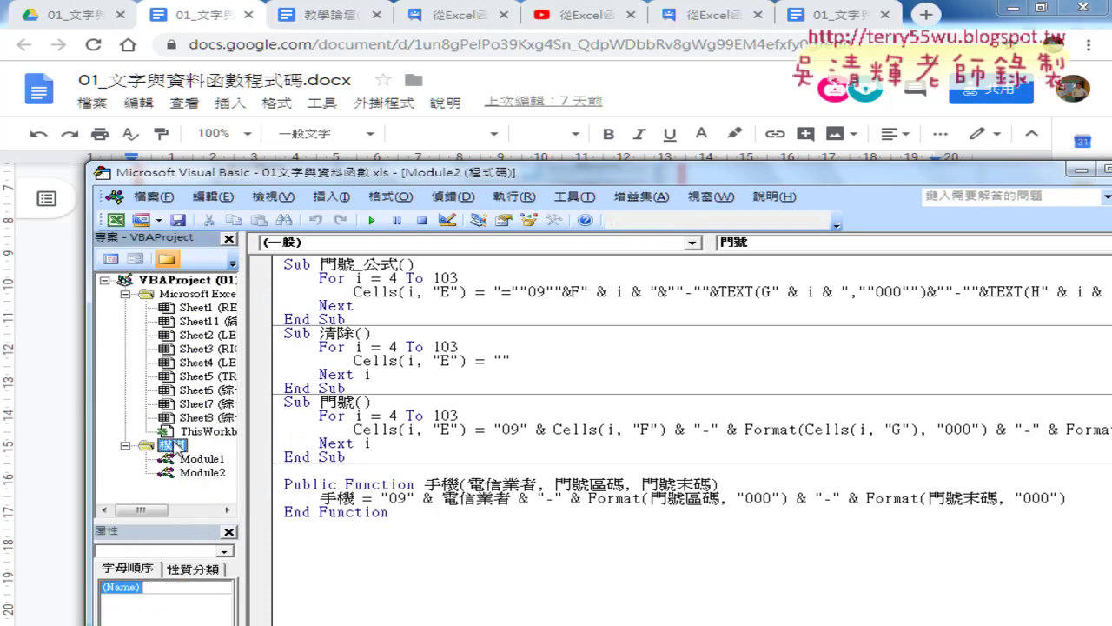
mouse_move(294, 311)
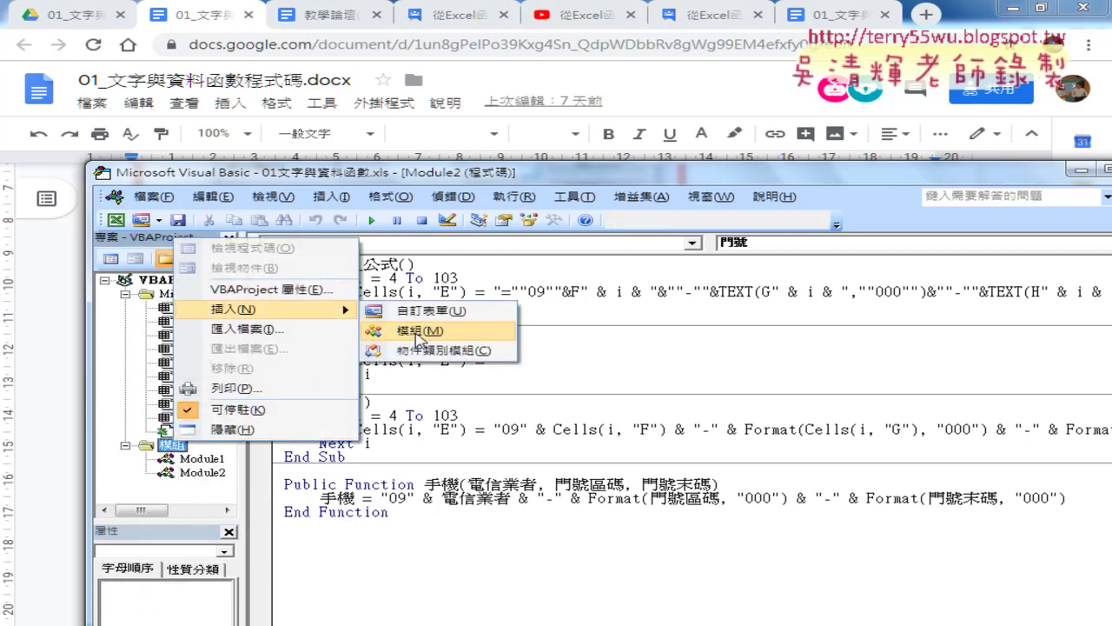
click(425, 395)
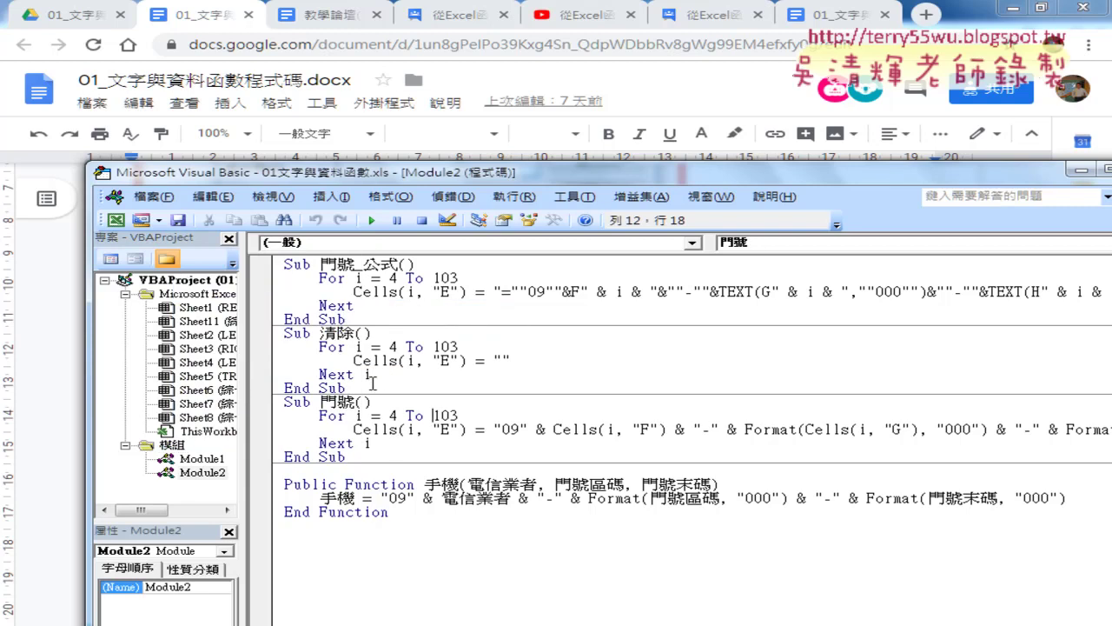
mouse_move(373, 388)
mouse_down()
mouse_move(287, 313)
mouse_move(275, 265)
mouse_up()
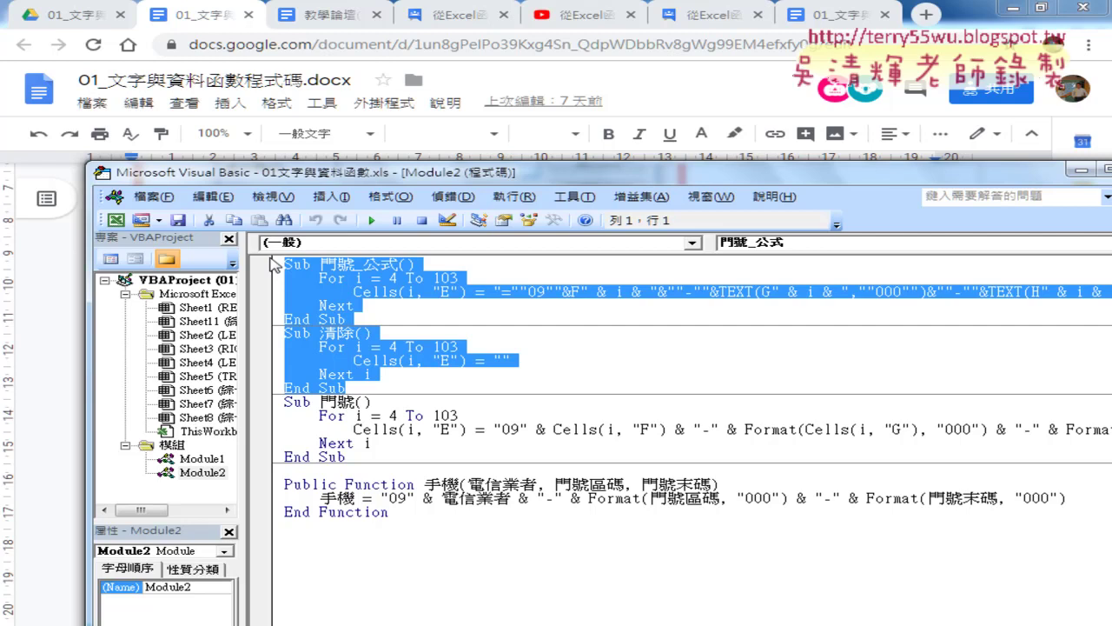
Bring Excel forward and leave column E empty using the 清除 macro.
click(1011, 14)
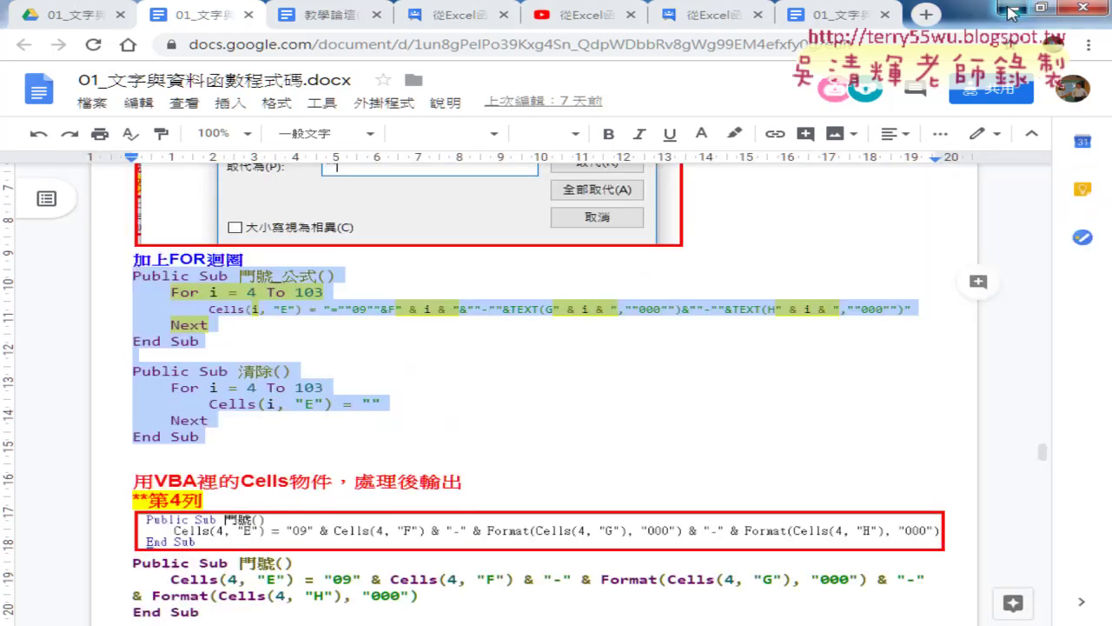
click(1011, 14)
click(817, 143)
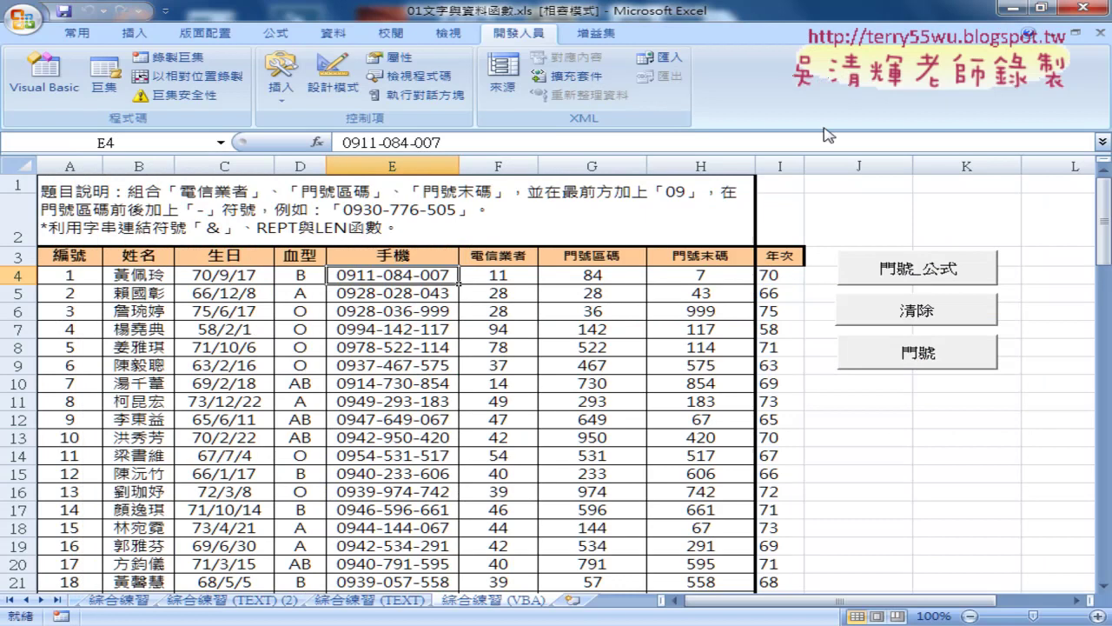
click(920, 323)
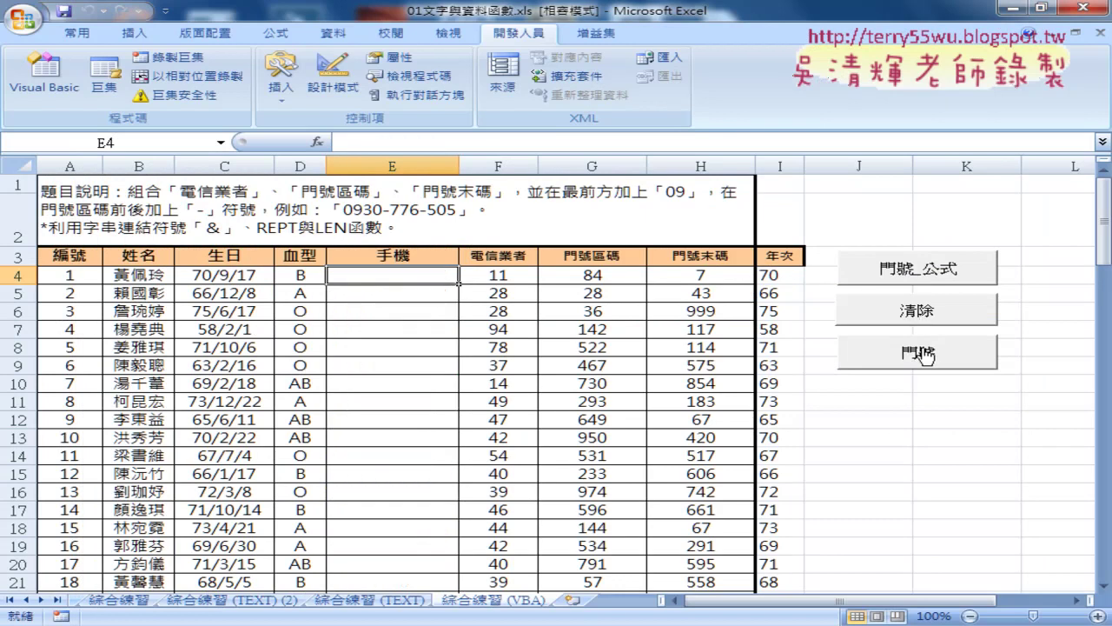
click(923, 352)
click(920, 313)
Insert the user-defined 手機 function into E4 from the 使用者定義 category.
click(320, 145)
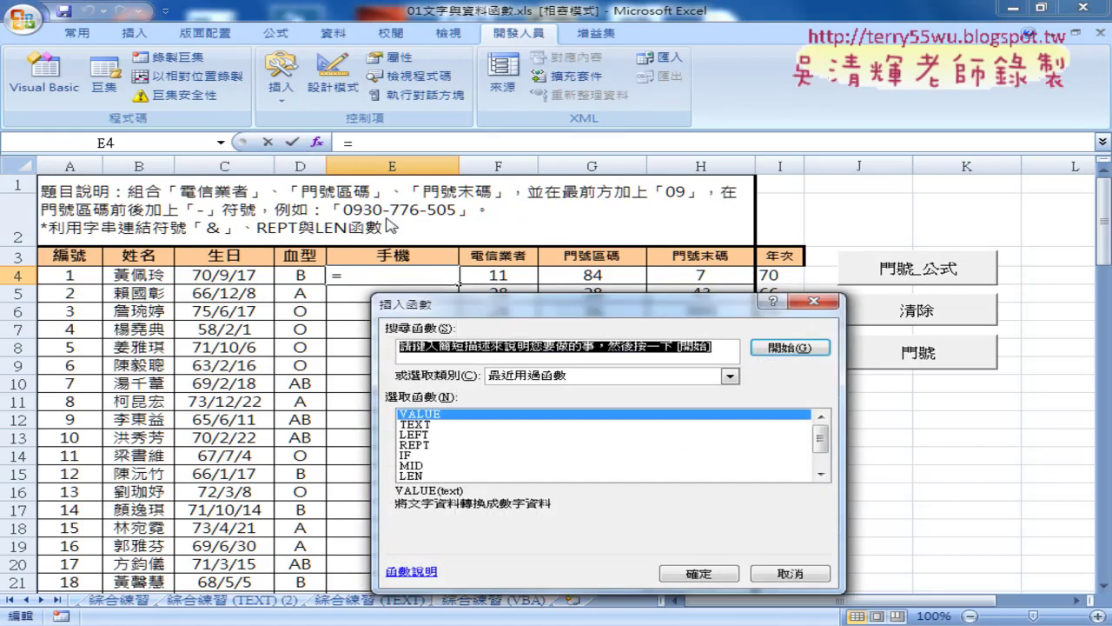
drag(522, 297, 531, 125)
click(589, 199)
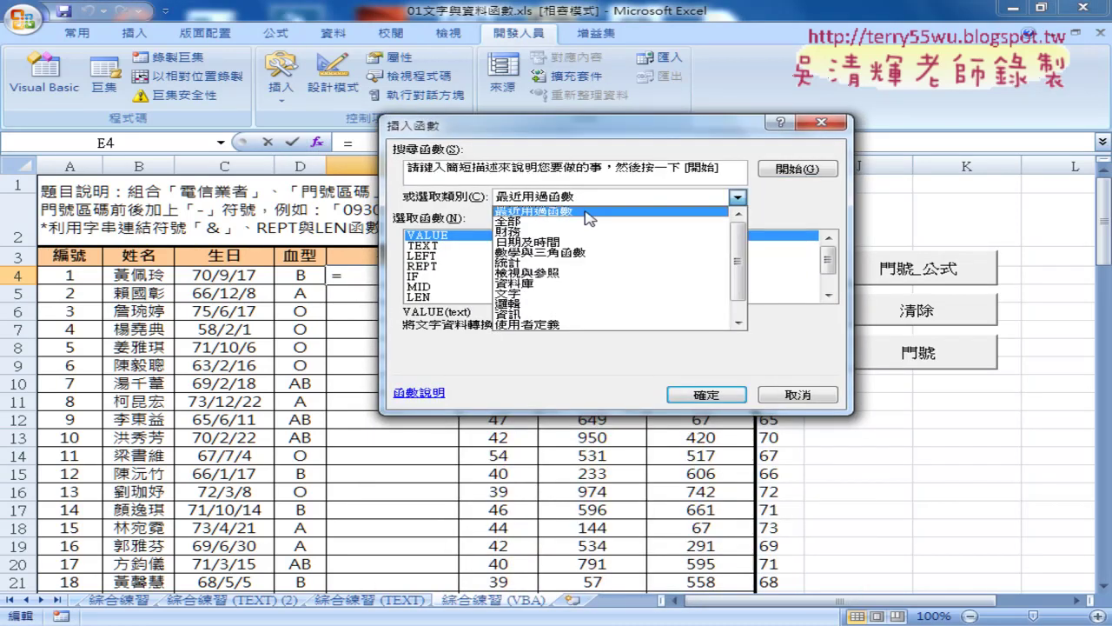
click(555, 325)
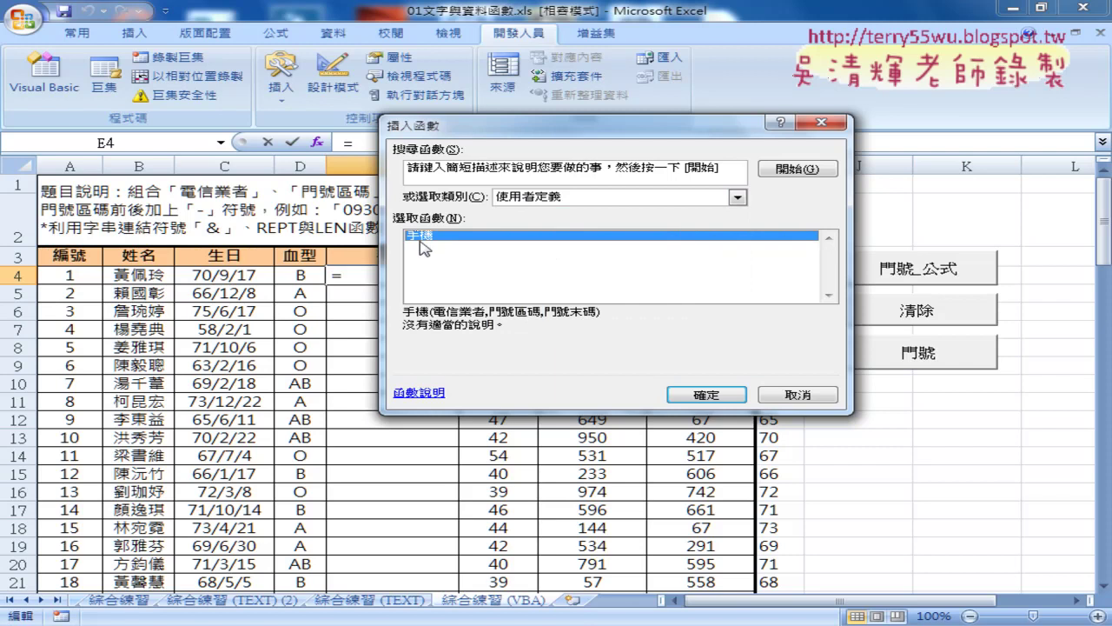
click(706, 394)
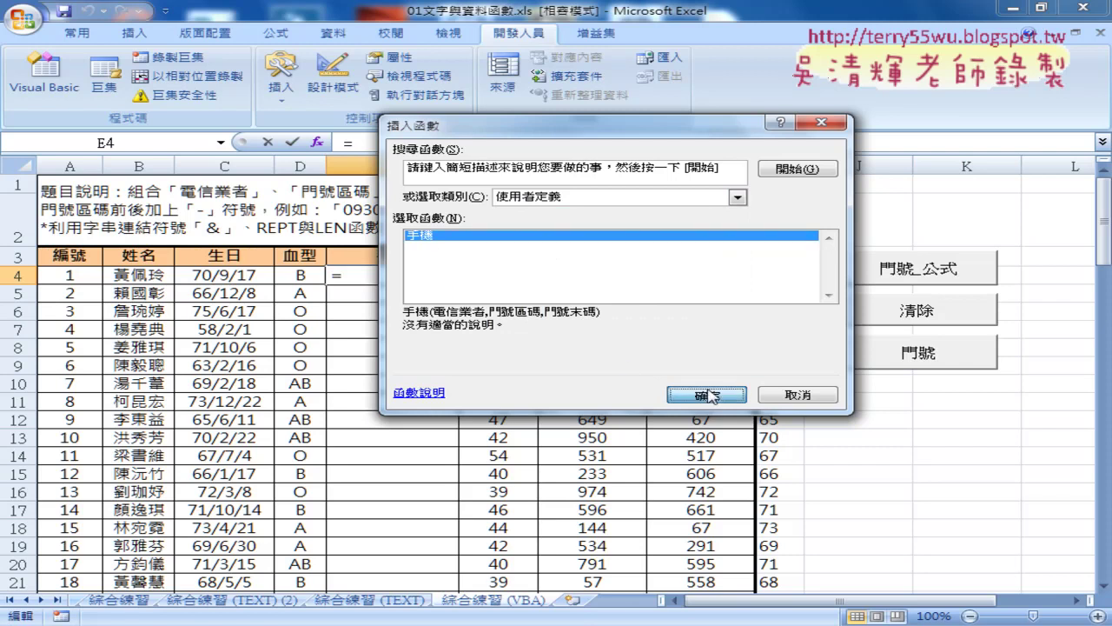
drag(570, 170, 618, 325)
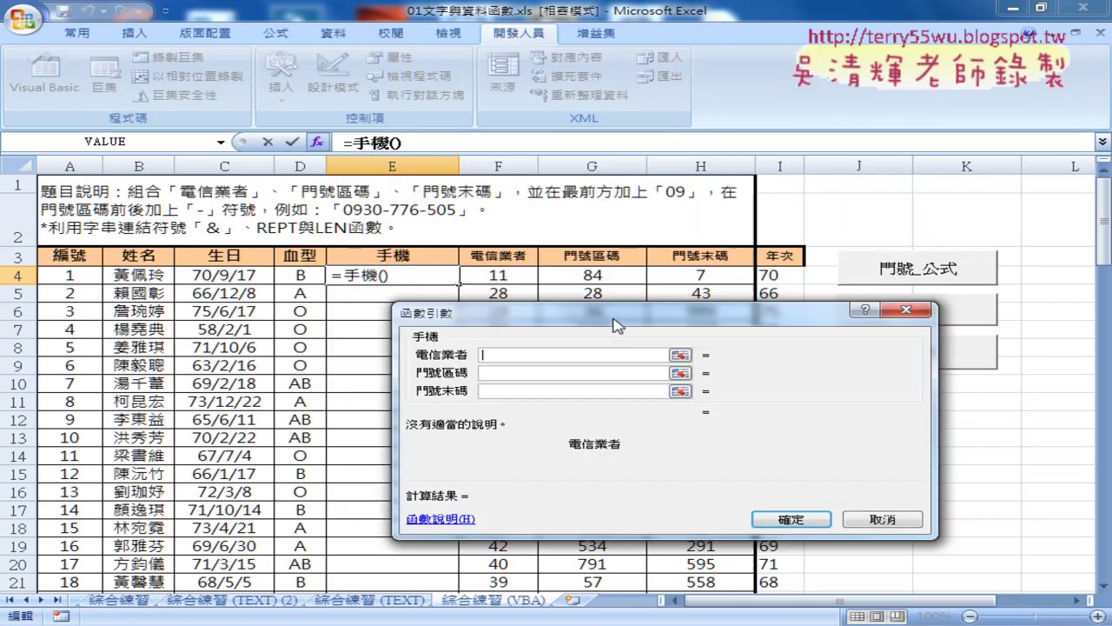
click(500, 275)
click(518, 373)
click(600, 275)
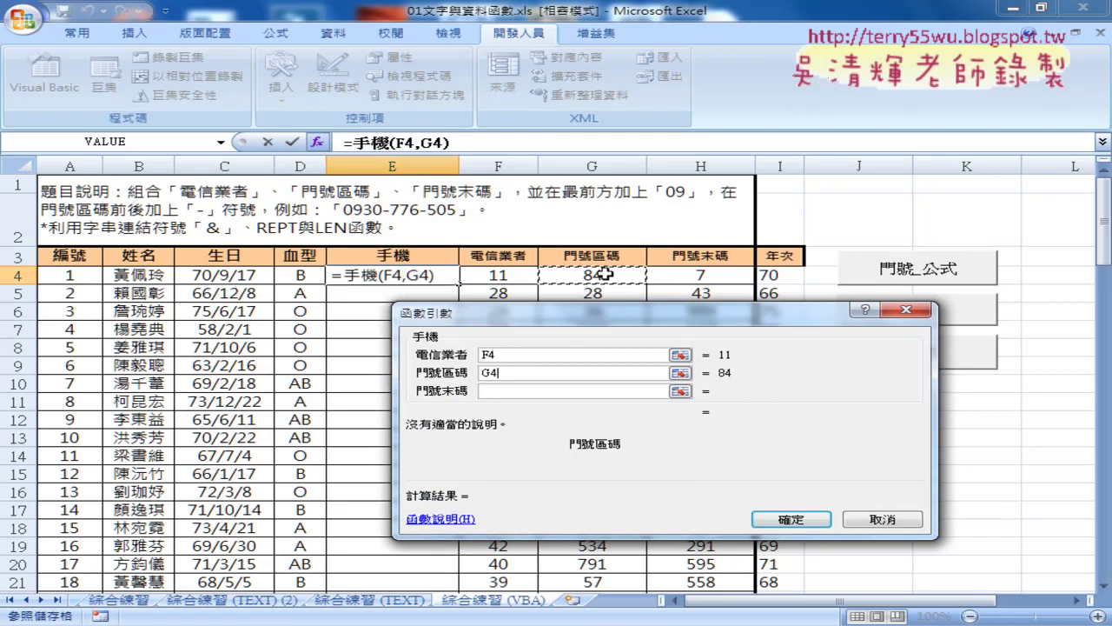
click(502, 391)
click(695, 275)
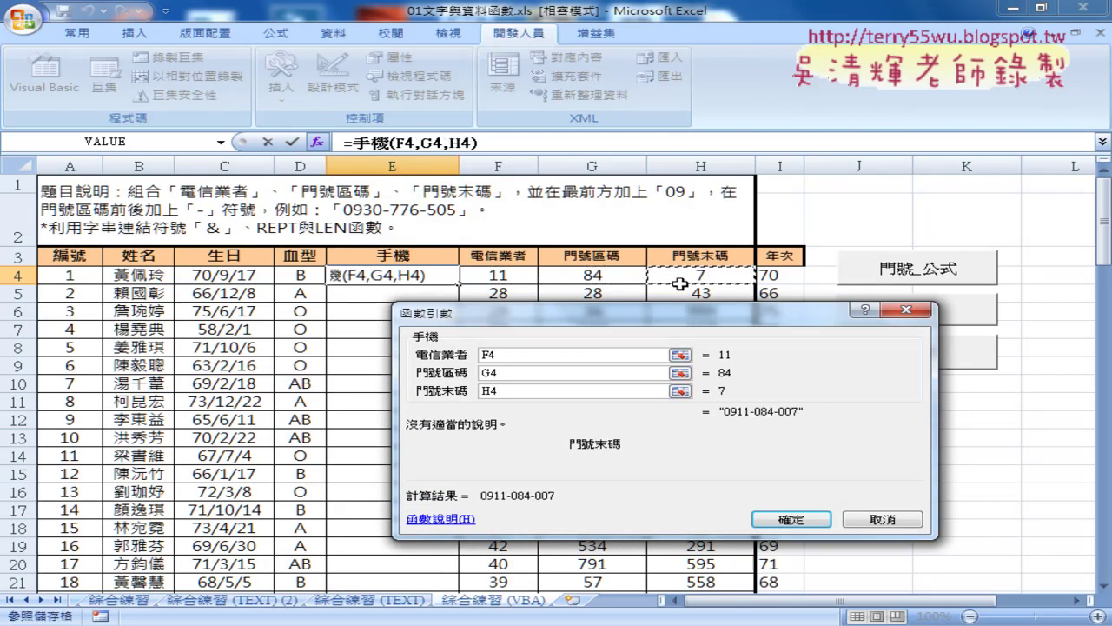
click(789, 518)
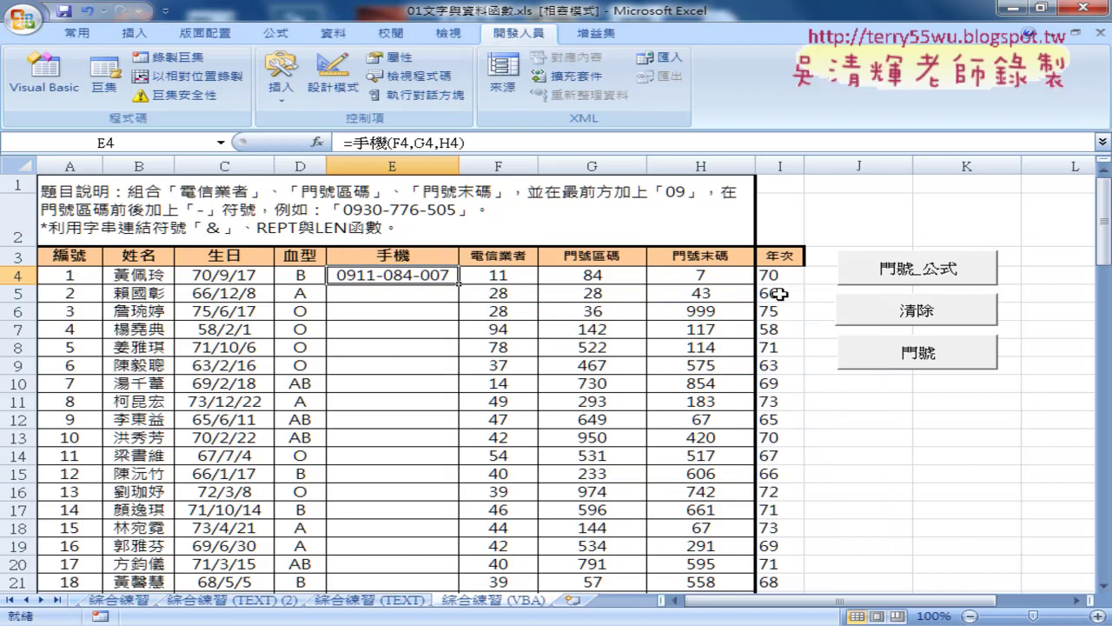
Fill =手機 down the whole 手機 column, then close Excel and save the changes.
double_click(456, 283)
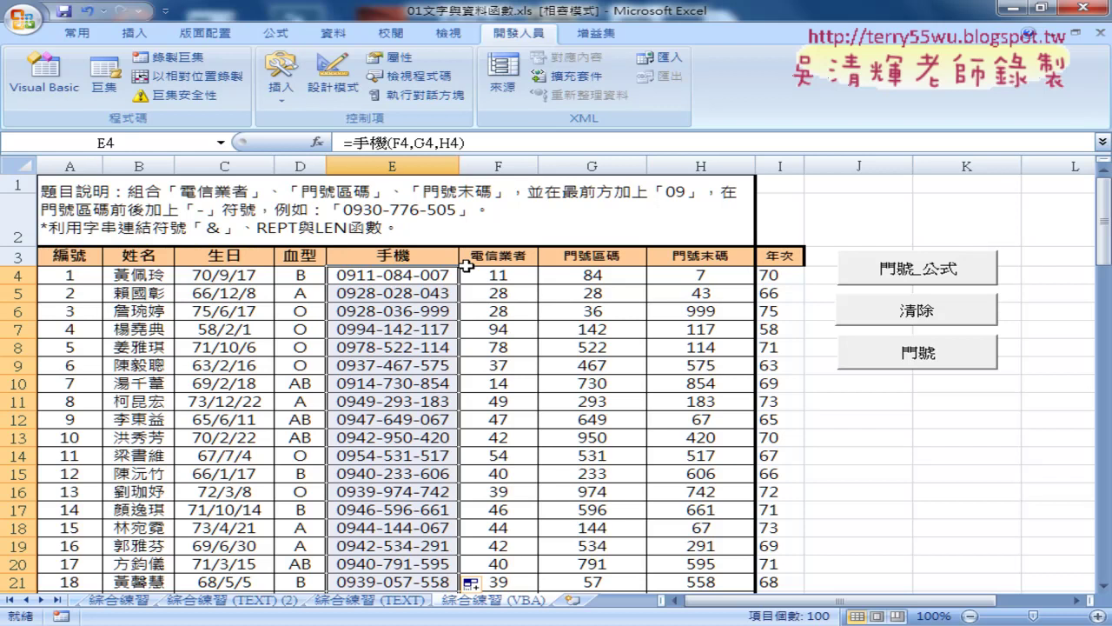
click(1080, 10)
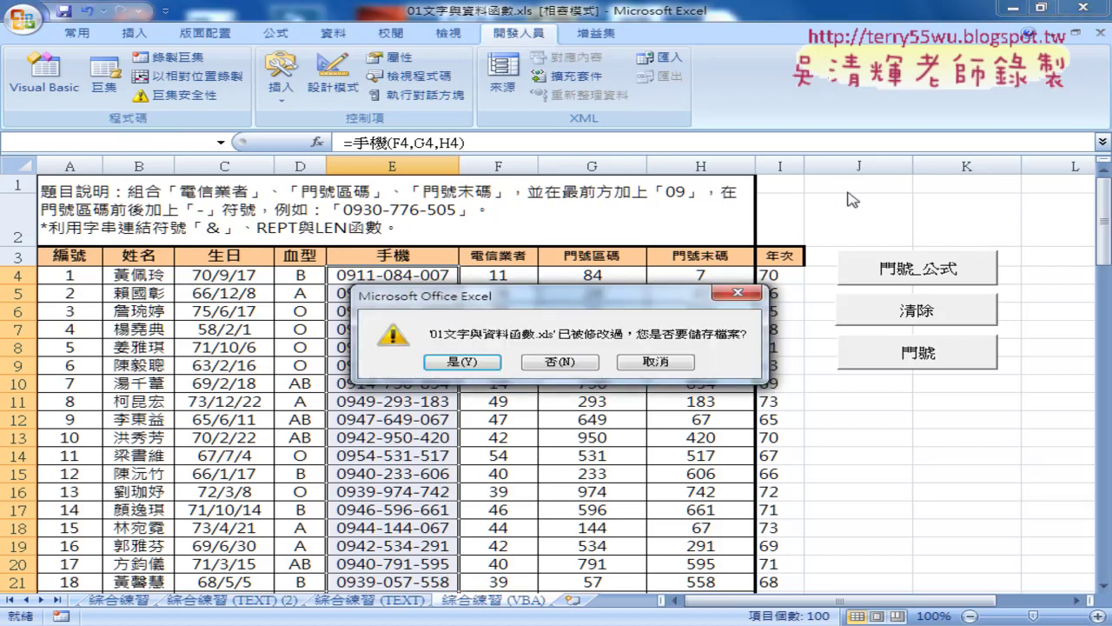
click(458, 362)
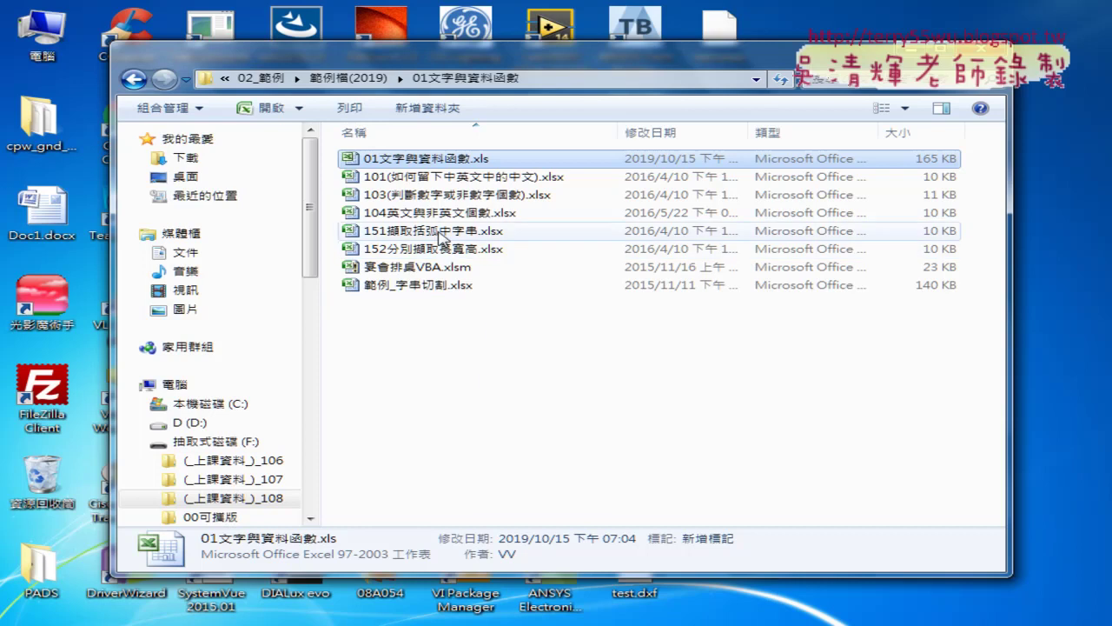
Open 151擷取括弧中字串.xlsx in Excel from the 01文字與資料函數 folder.
mouse_move(439, 237)
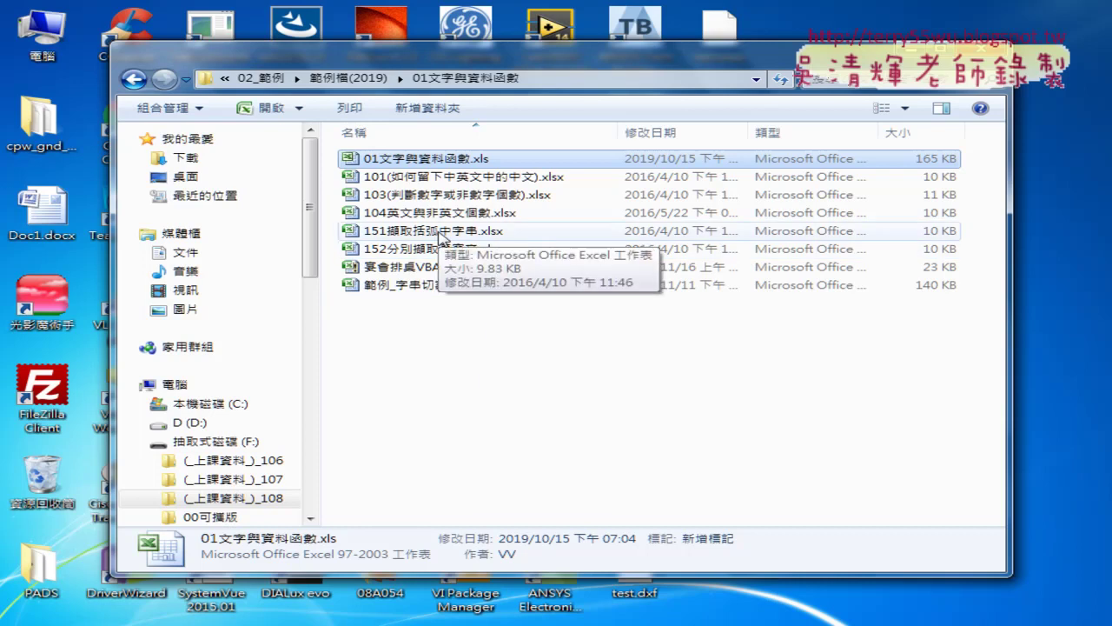
double_click(440, 233)
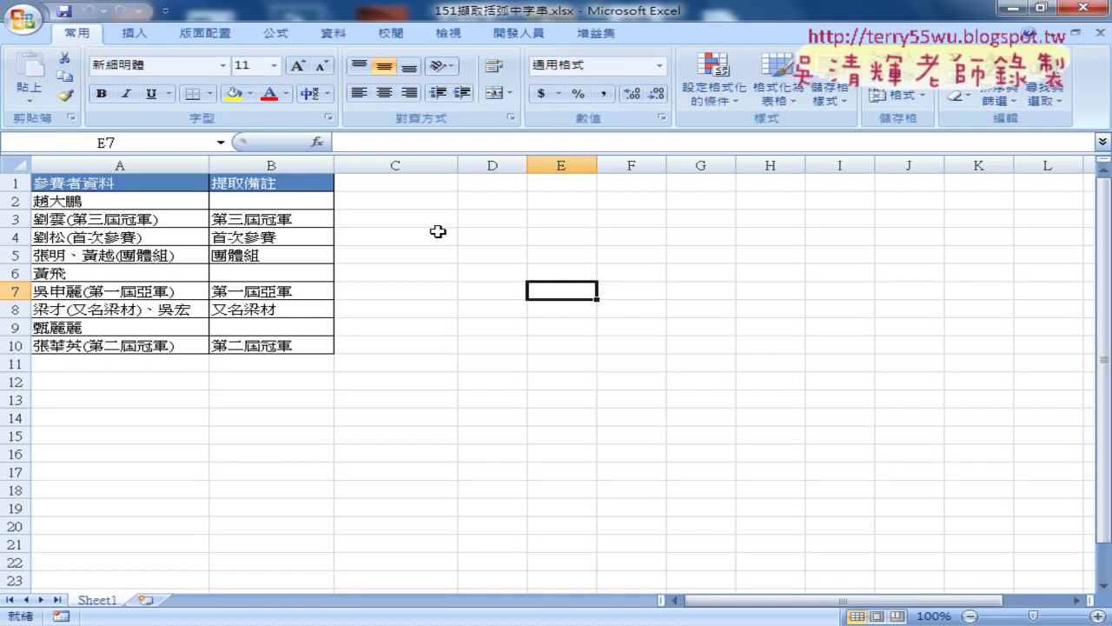
Delete the IFERROR extraction formulas in B2:B10, then look over the participant entries in A2:A10.
click(279, 201)
drag(279, 201, 278, 346)
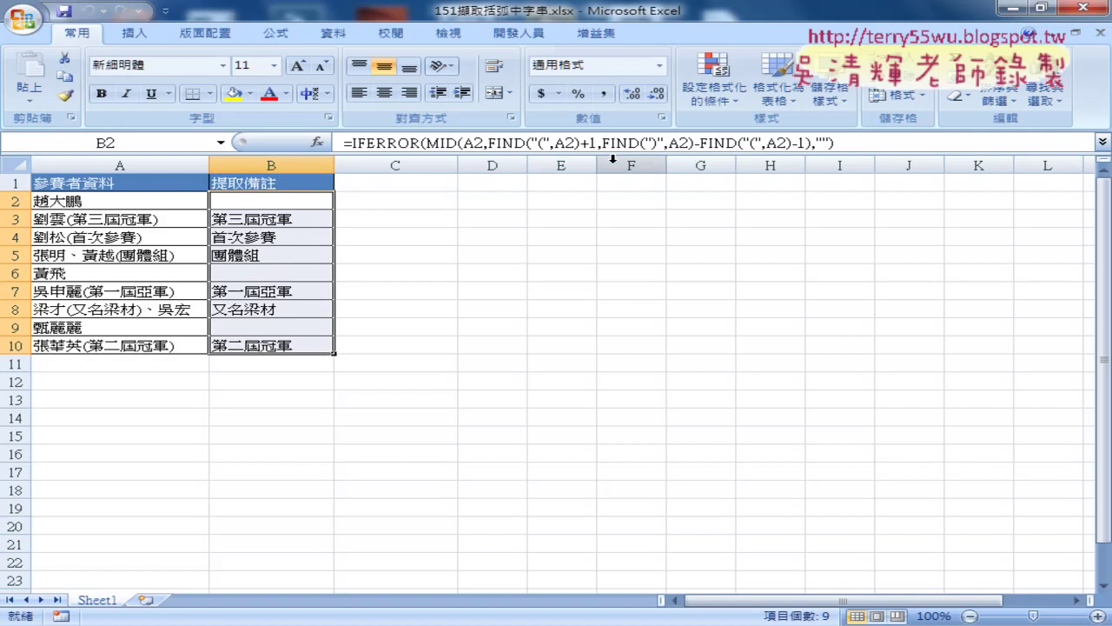
key(Delete)
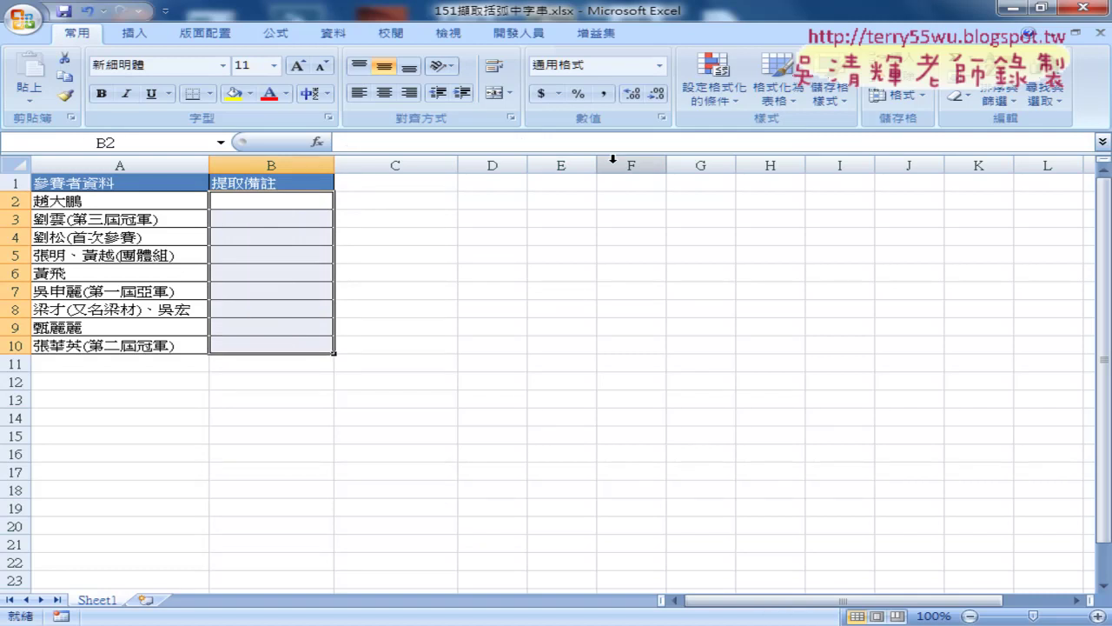
click(154, 164)
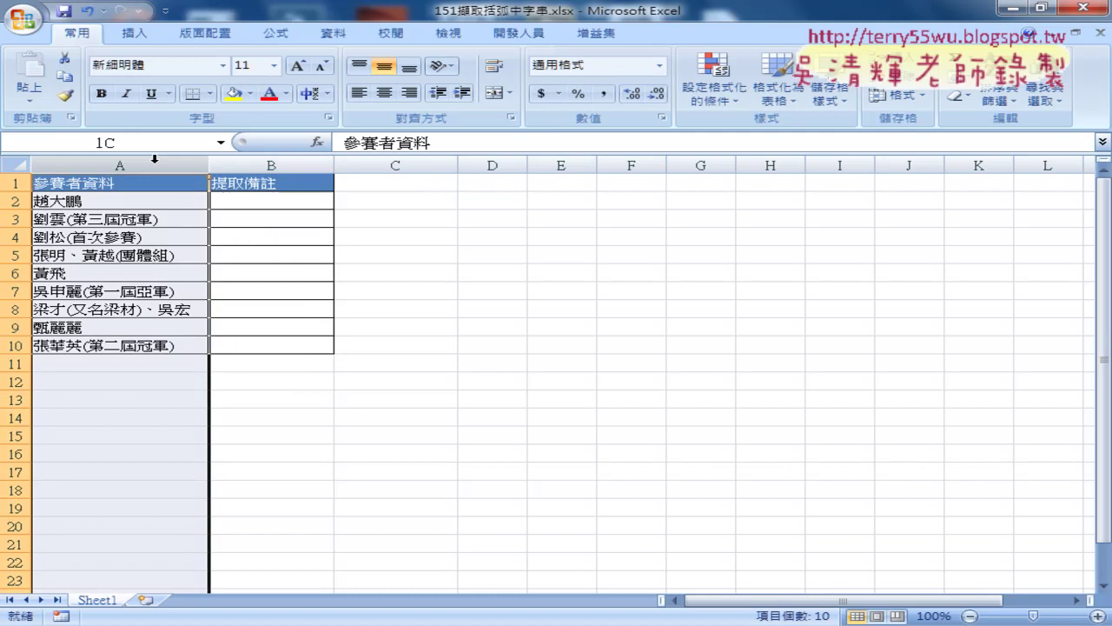
drag(136, 204, 139, 345)
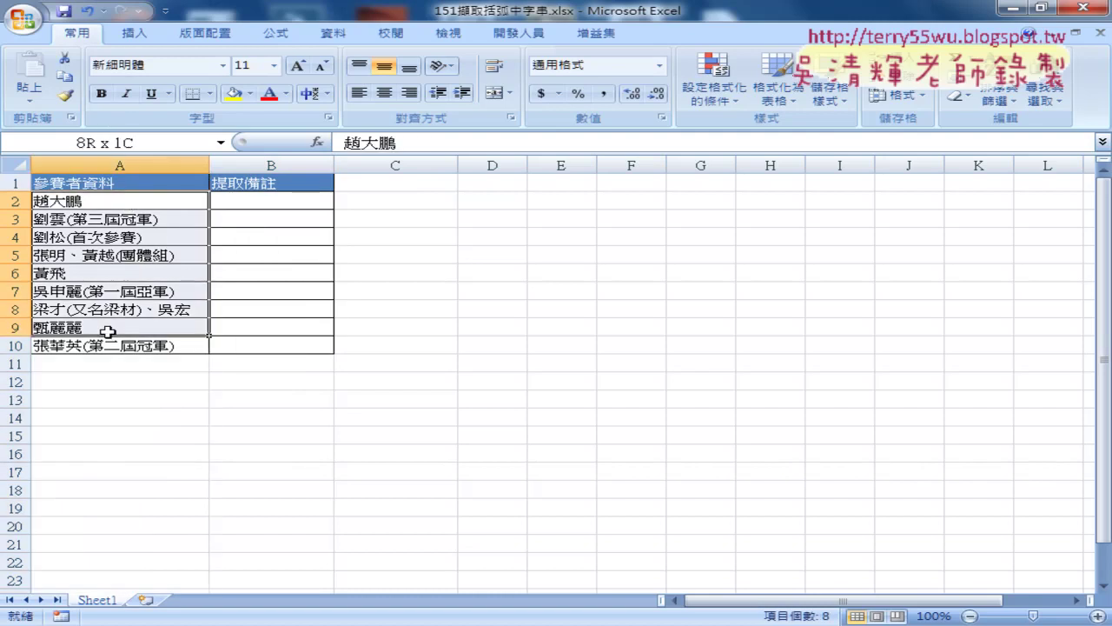
click(318, 208)
click(137, 227)
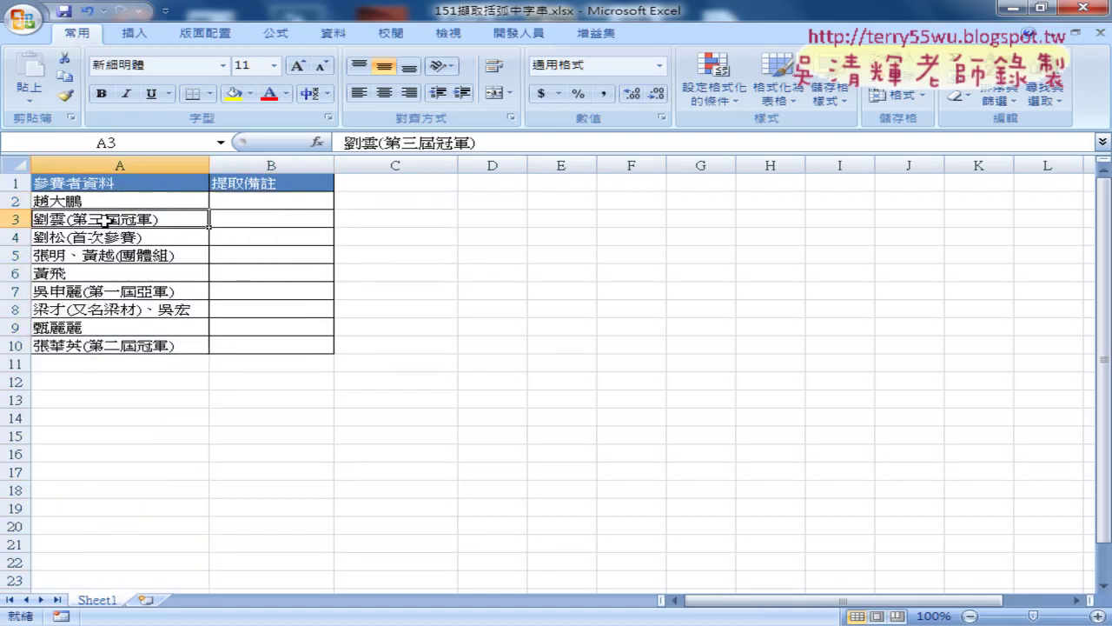
double_click(73, 219)
drag(73, 219, 156, 219)
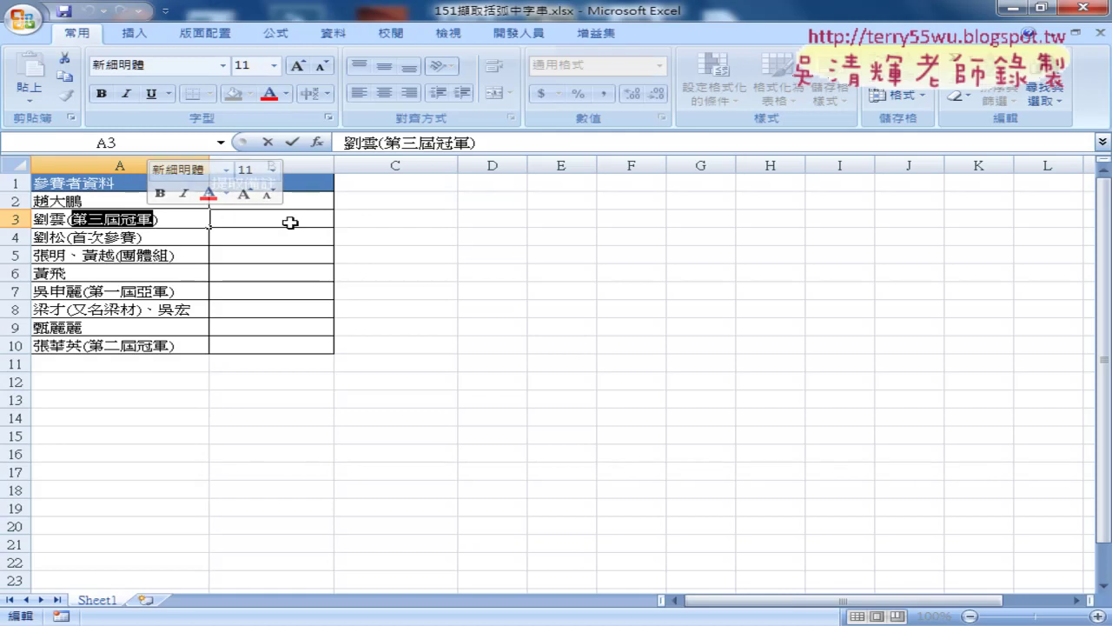
click(259, 228)
click(116, 238)
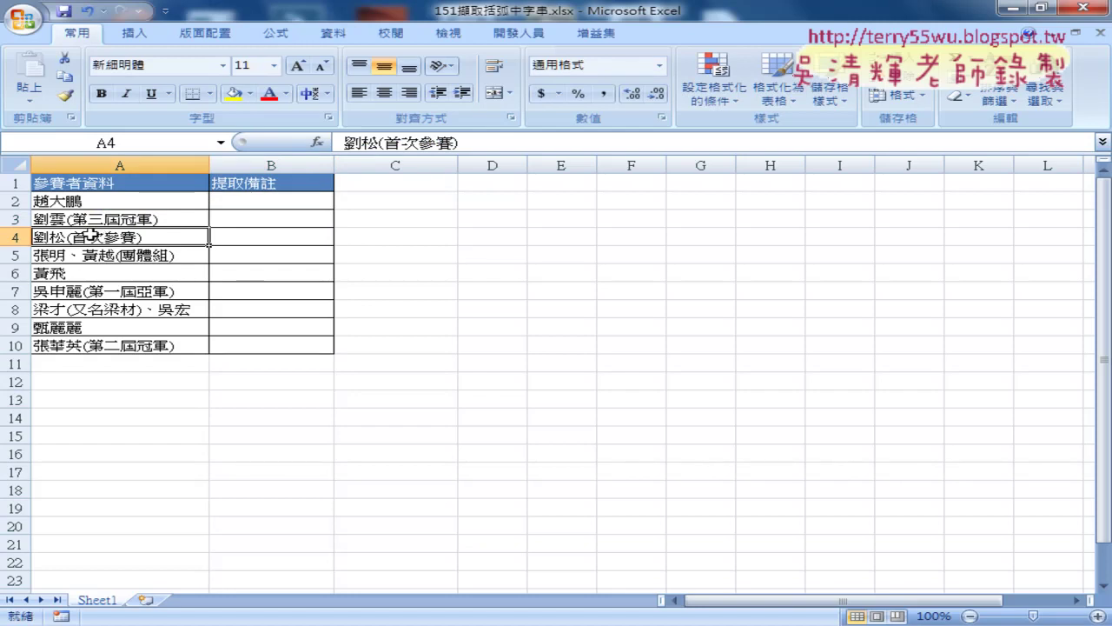
double_click(87, 221)
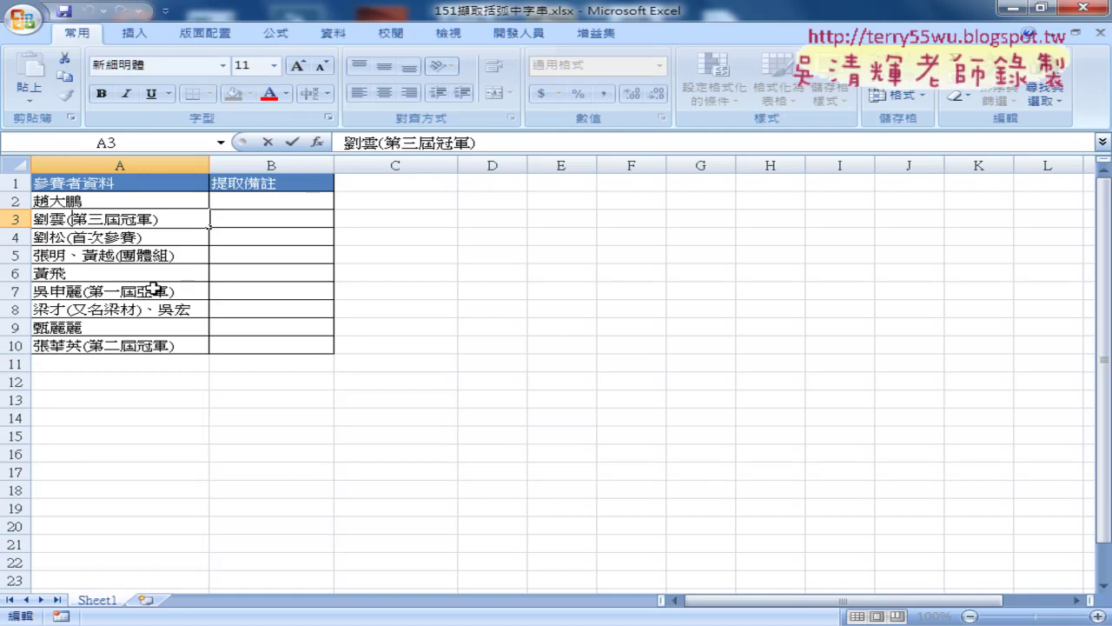
click(153, 239)
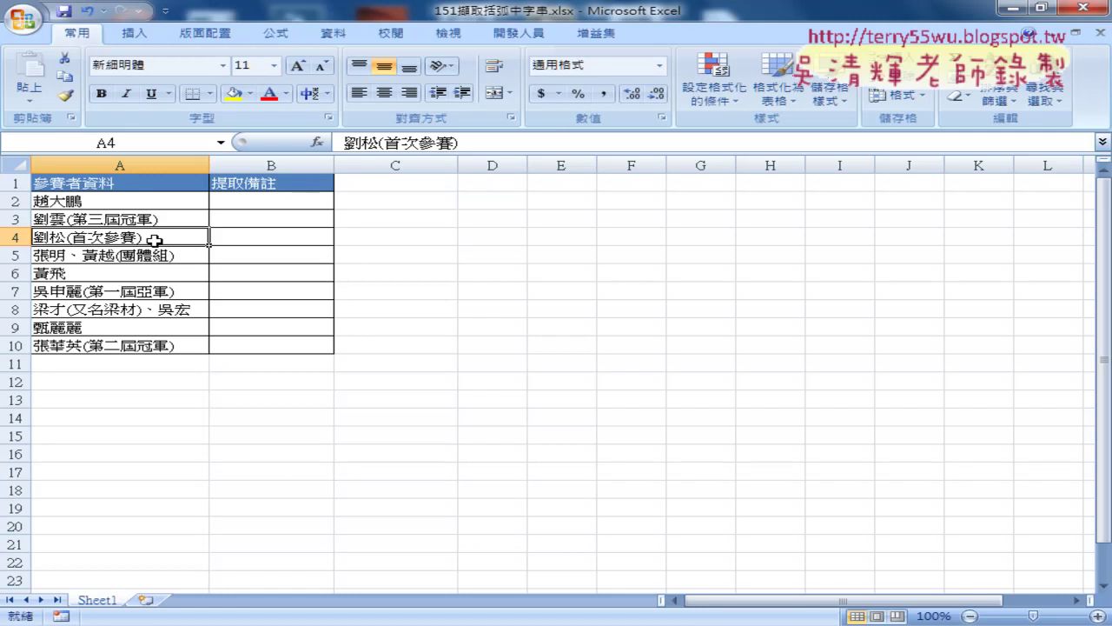
click(93, 219)
double_click(76, 220)
drag(71, 219, 154, 219)
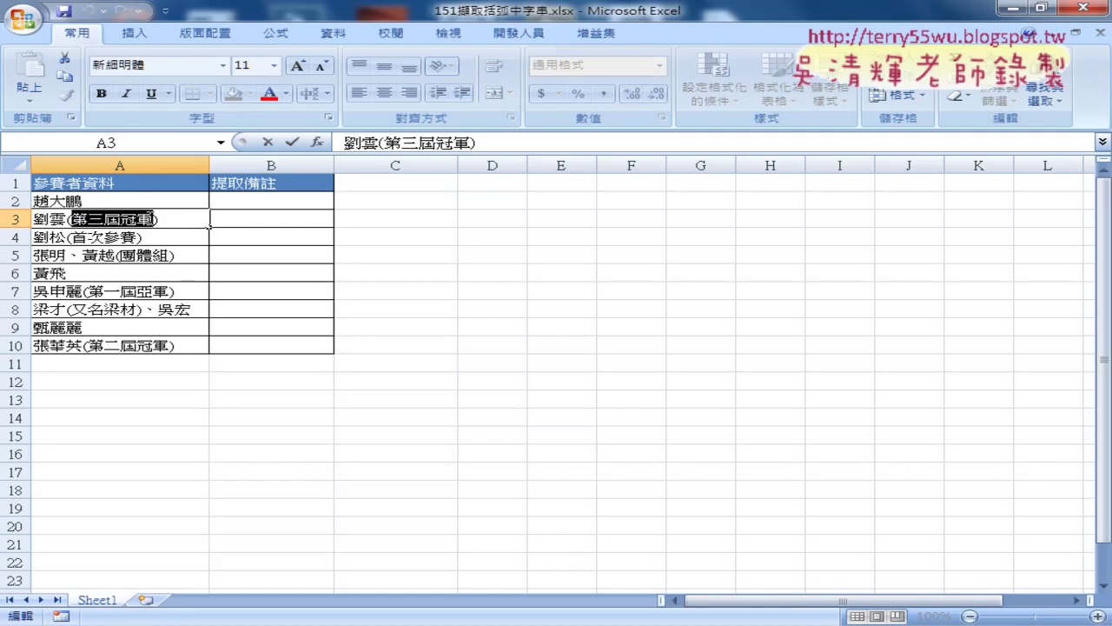
click(319, 205)
key(Down)
key(Left)
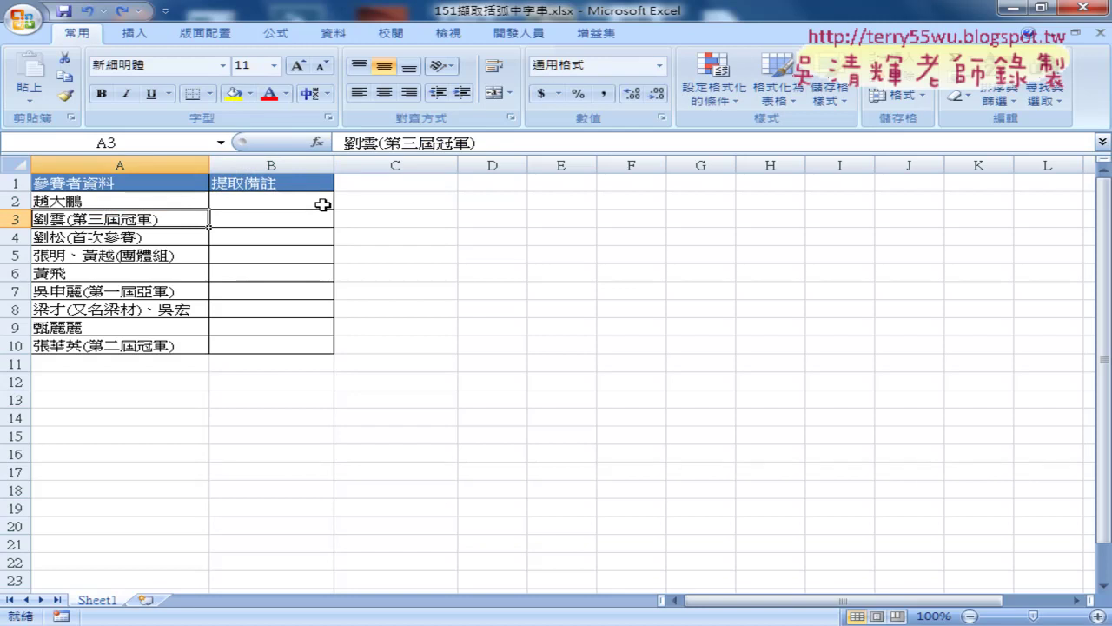
key(Right)
click(319, 199)
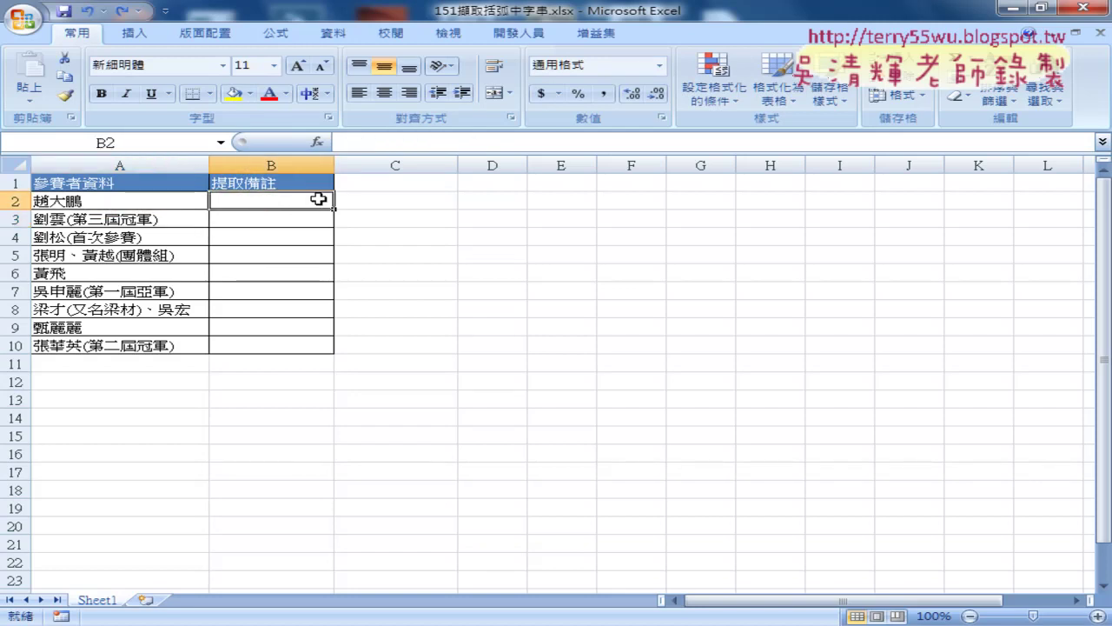